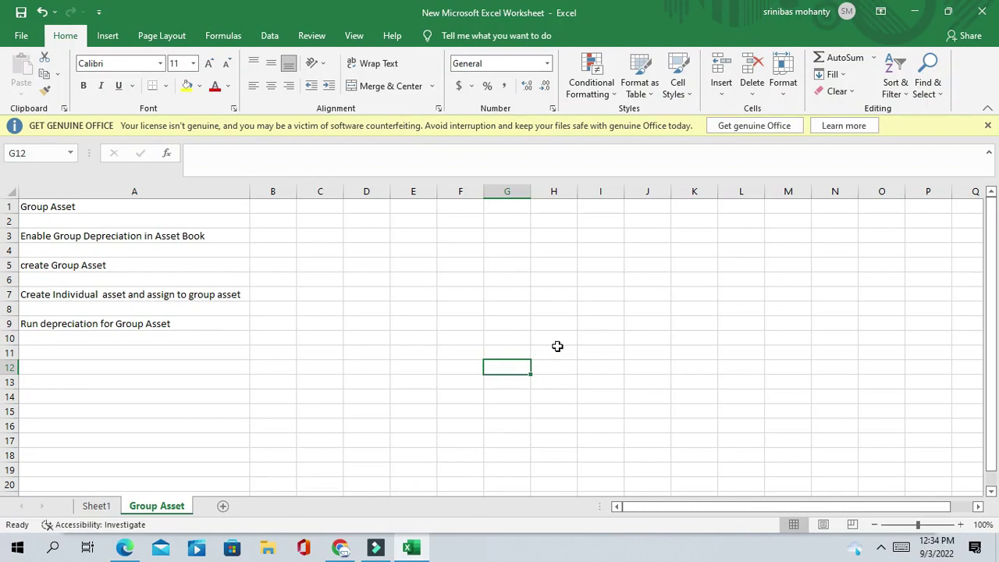
pyautogui.click(108, 205)
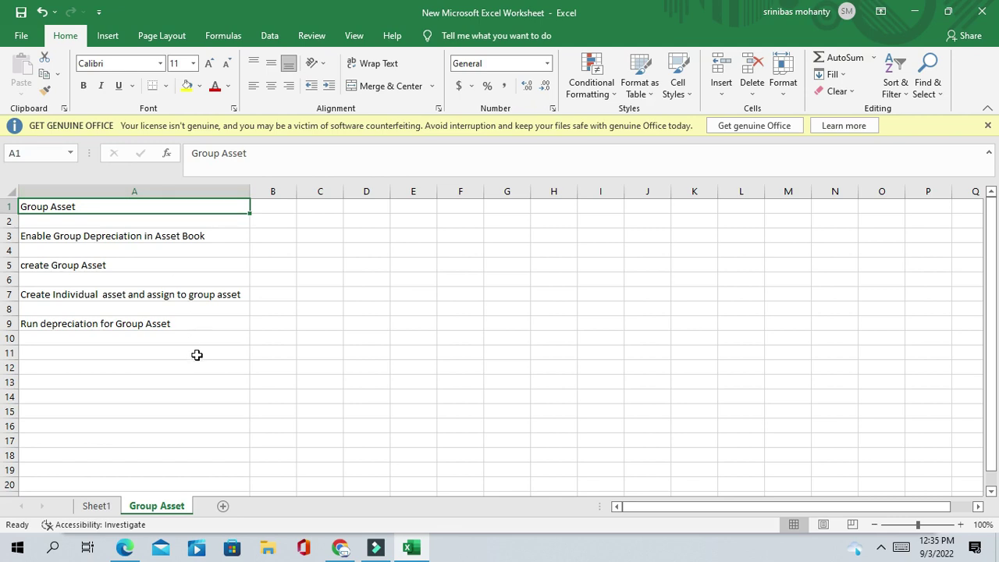
pyautogui.click(180, 235)
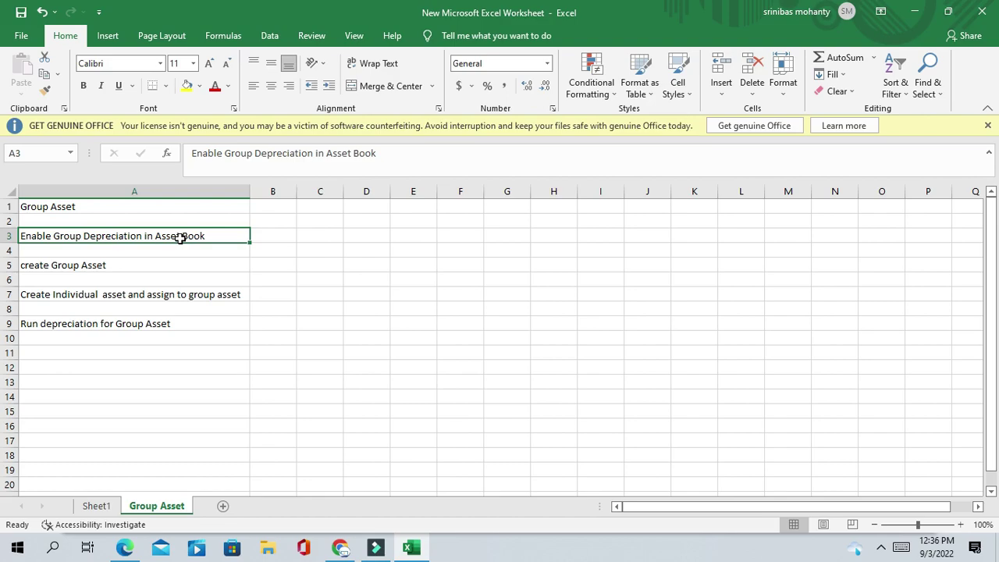
# Switch to Oracle Fusion in Chrome and open the Manage Asset Books task in the Fixed Assets setup of Financials
pyautogui.click(340, 549)
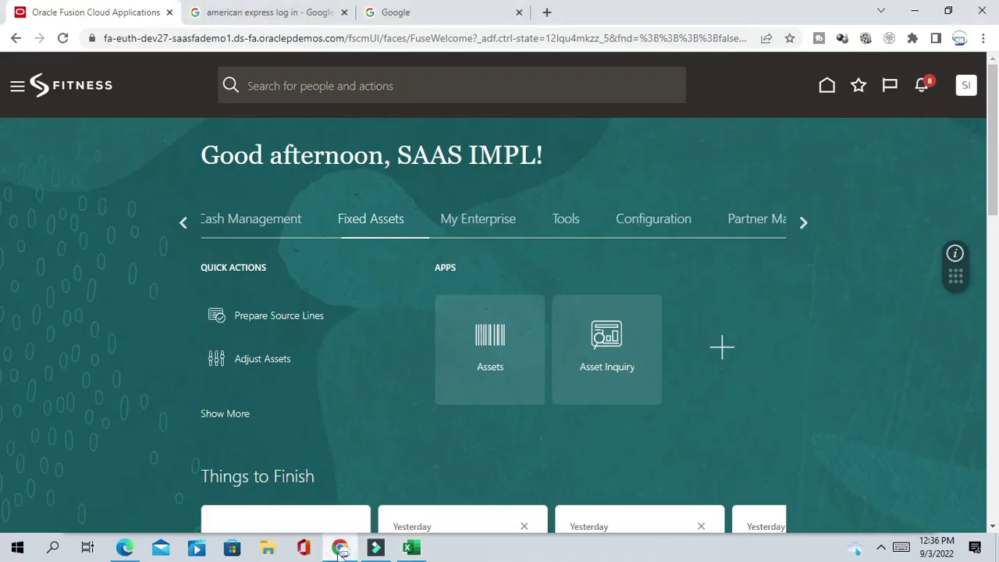
pyautogui.click(805, 224)
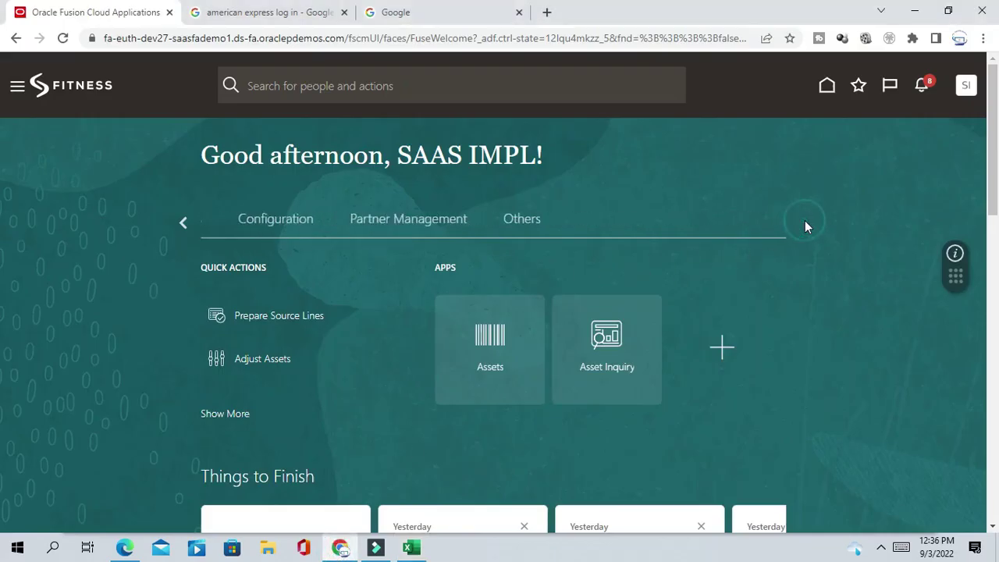
pyautogui.click(180, 223)
pyautogui.click(180, 224)
pyautogui.click(965, 85)
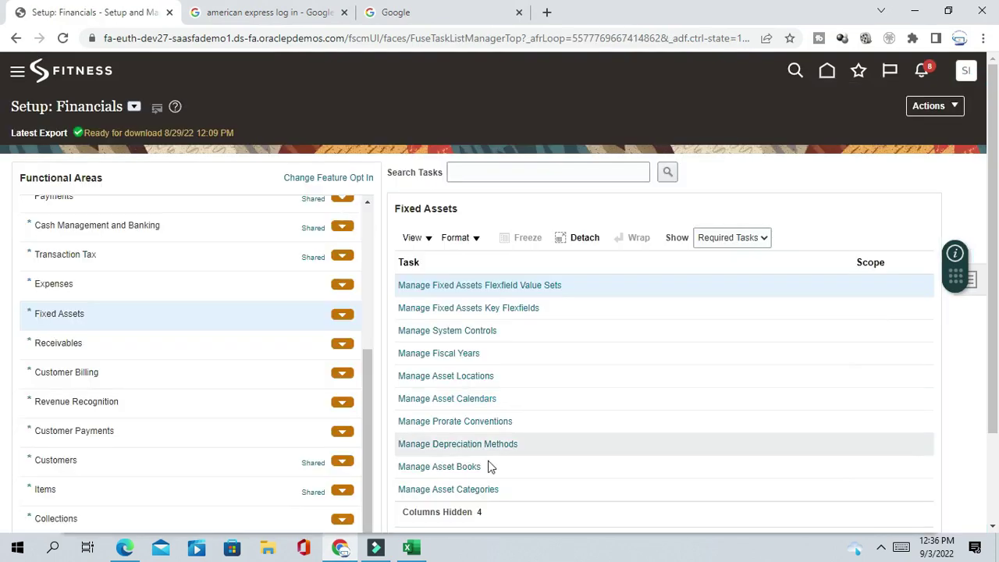
pyautogui.click(451, 467)
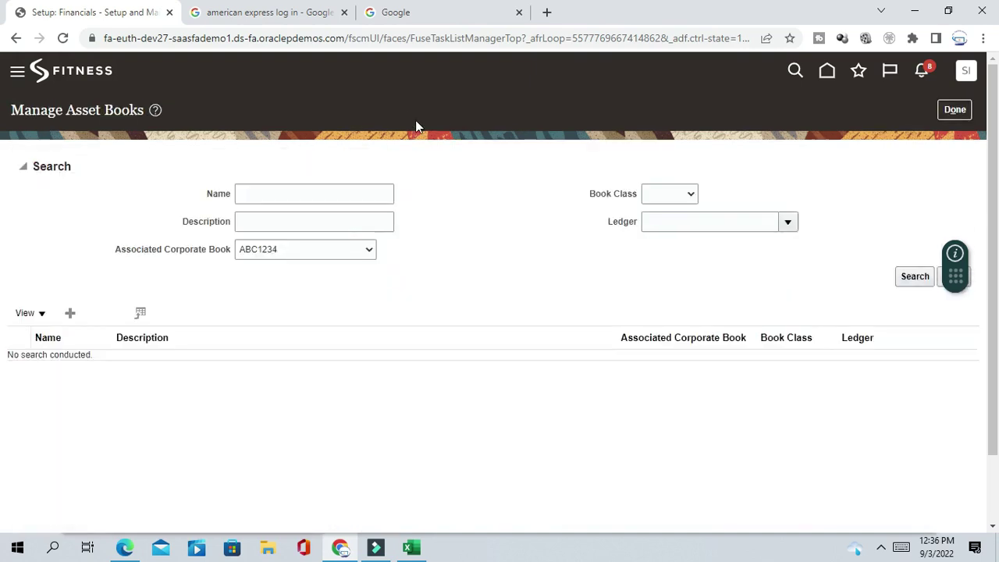
# Clear the associated corporate book filter and search for asset books with the name US
pyautogui.click(346, 251)
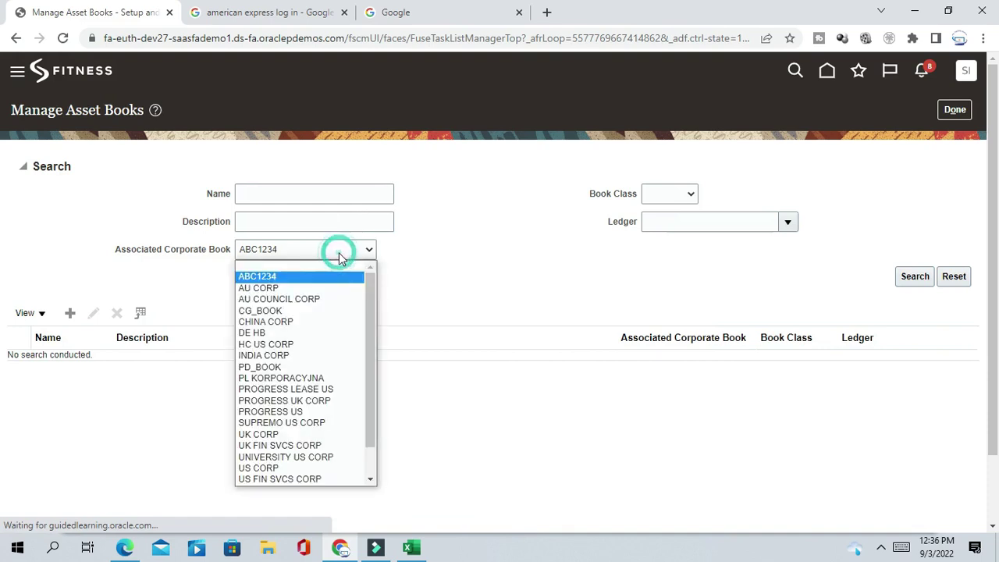
pyautogui.click(462, 282)
pyautogui.click(319, 199)
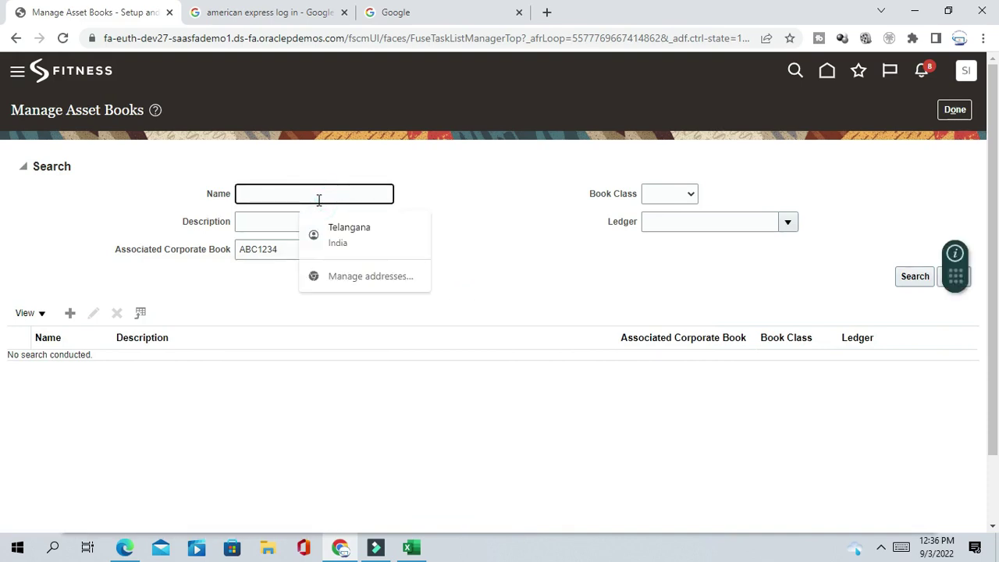
pyautogui.click(279, 253)
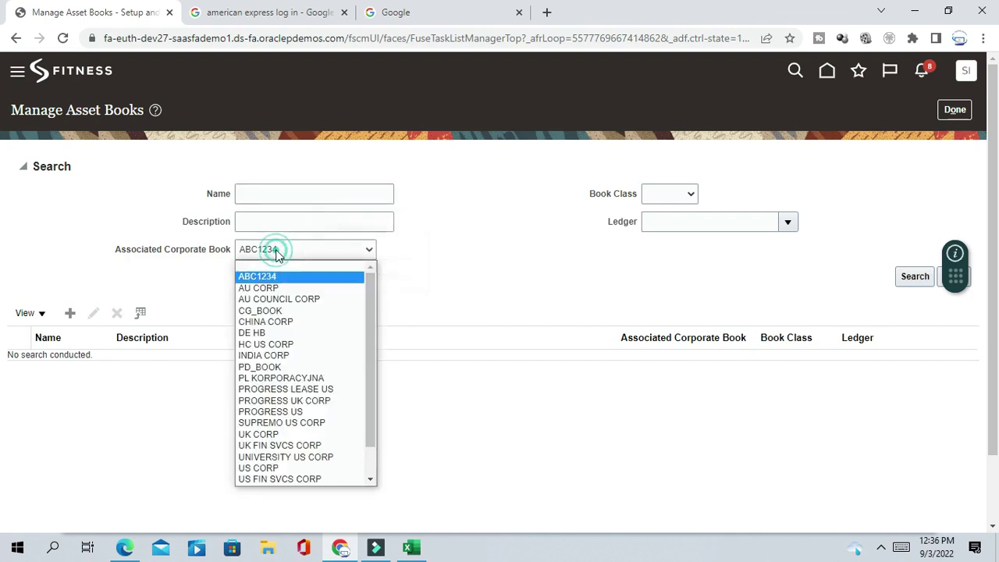
pyautogui.click(270, 269)
pyautogui.click(271, 196)
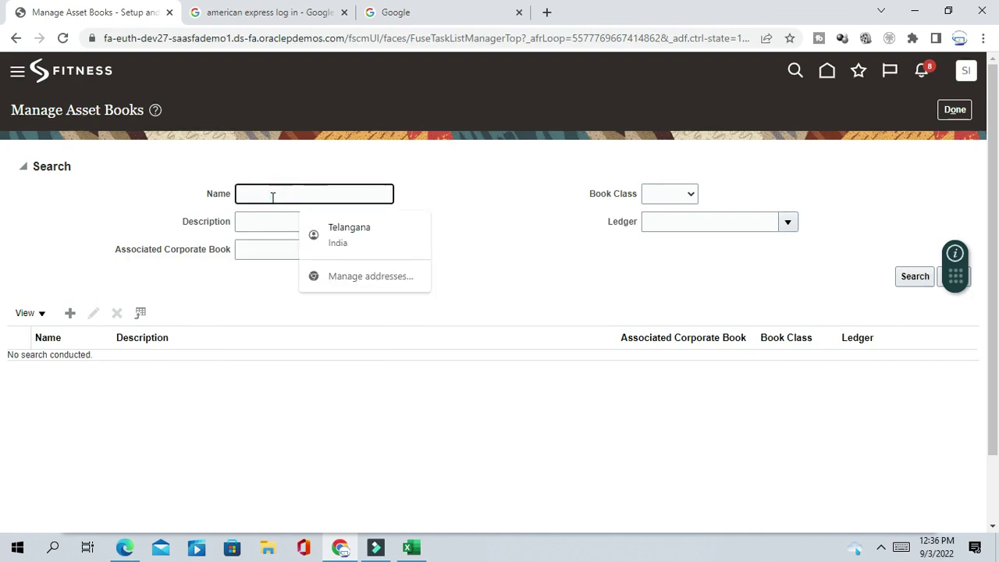
pyautogui.write('US')
pyautogui.click(909, 279)
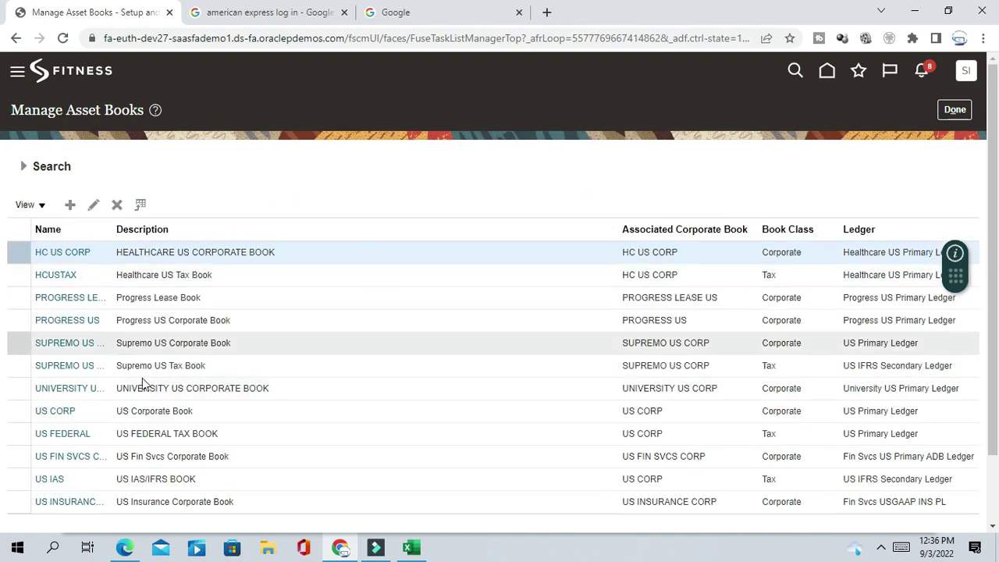
# Open the US CORP book and examine its advanced rules for the group depreciation setting
pyautogui.click(65, 413)
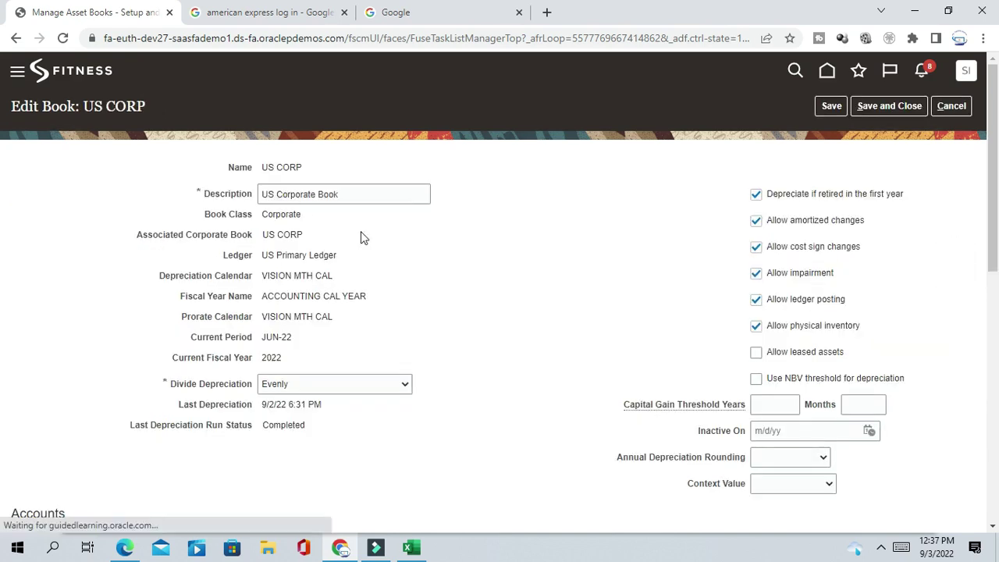
pyautogui.scroll(-4, 448, 292)
pyautogui.scroll(4, 448, 293)
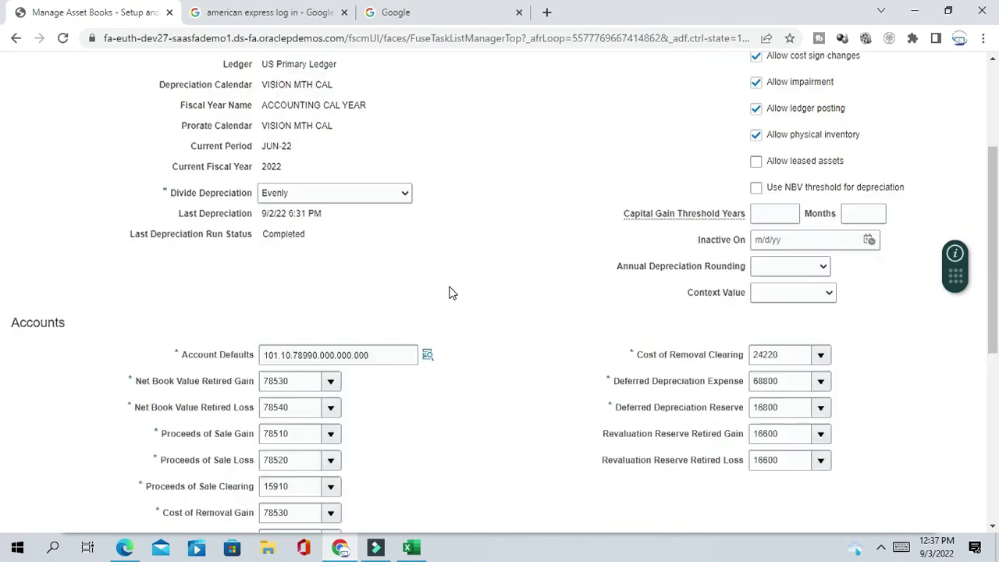
pyautogui.scroll(-7, 449, 292)
pyautogui.scroll(-1, 449, 293)
pyautogui.click(217, 215)
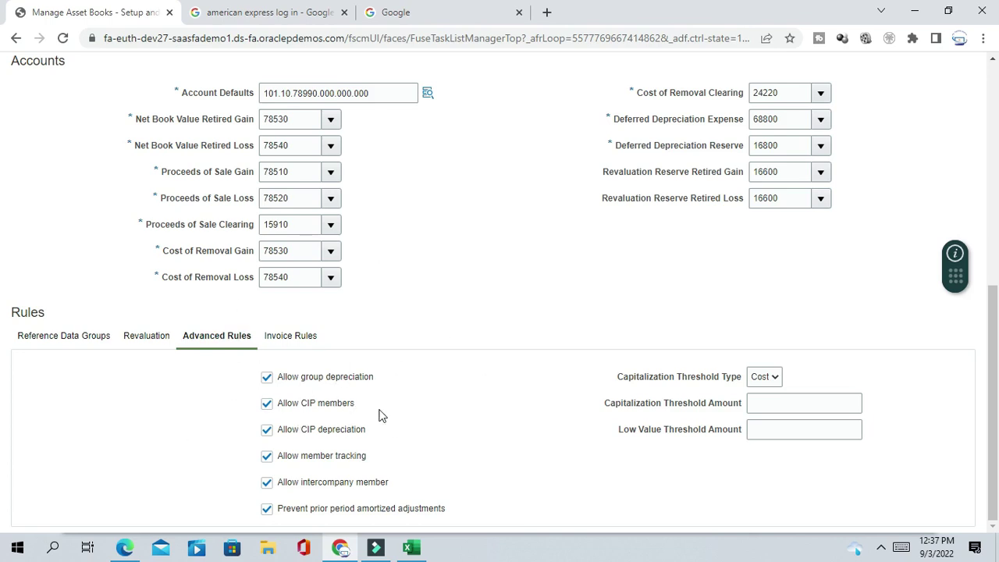
pyautogui.scroll(3, 422, 399)
pyautogui.scroll(-3, 423, 400)
# Switch to the Excel task list and mark Enable Group Depreciation in Asset Book as Done in cell B3
pyautogui.click(411, 548)
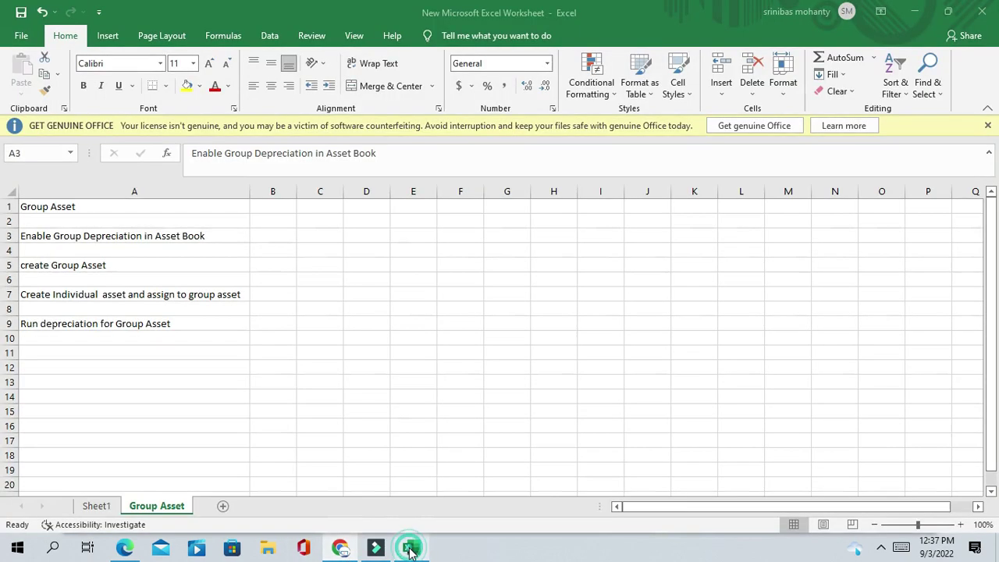
pyautogui.click(285, 235)
pyautogui.write('D')
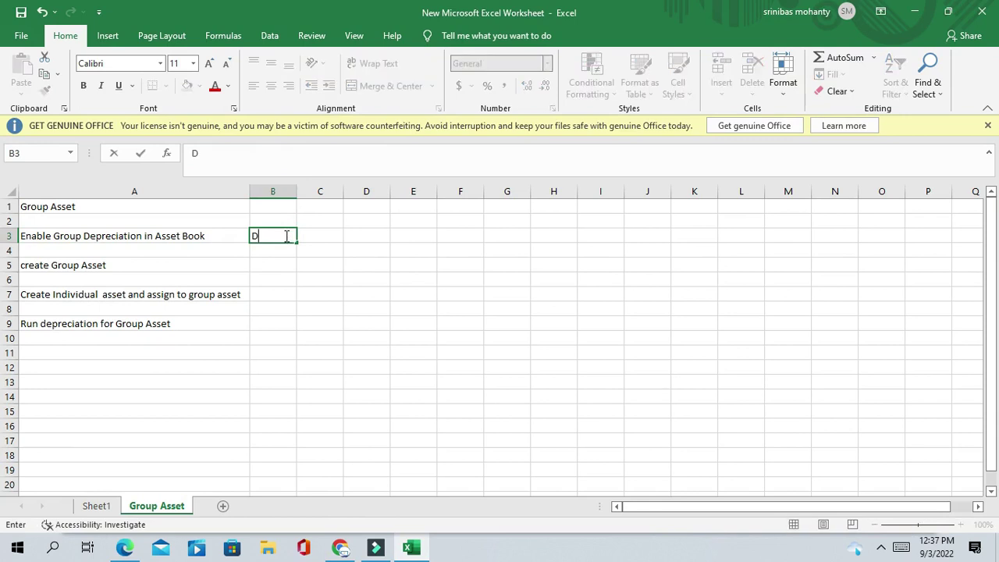
pyautogui.write('one')
pyautogui.click(349, 323)
pyautogui.click(98, 273)
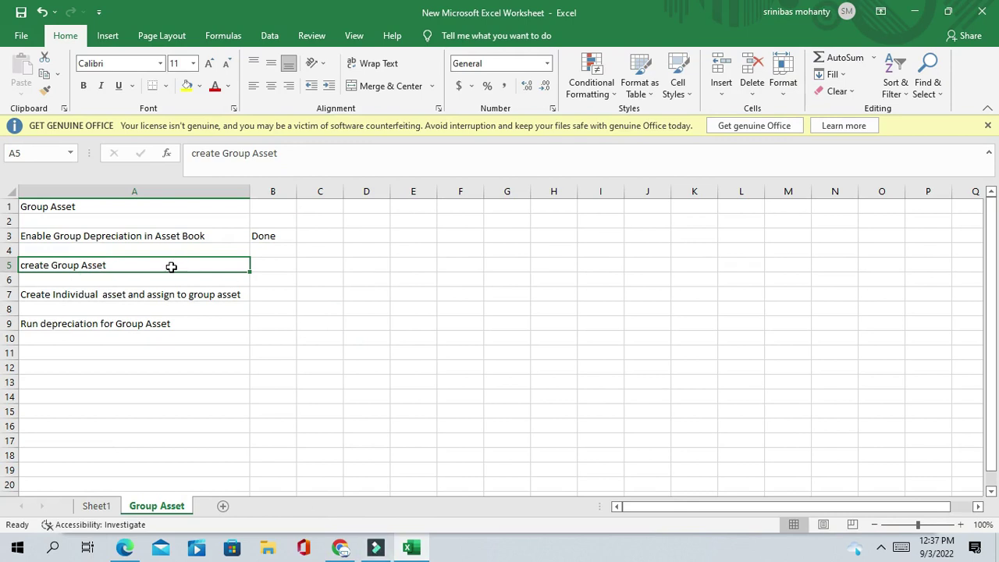
pyautogui.click(209, 238)
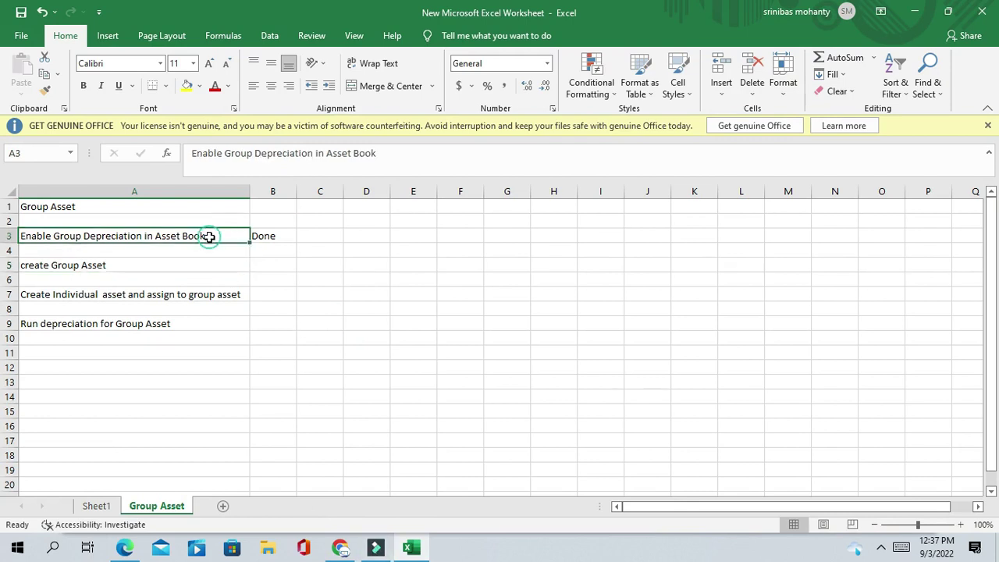
pyautogui.click(100, 267)
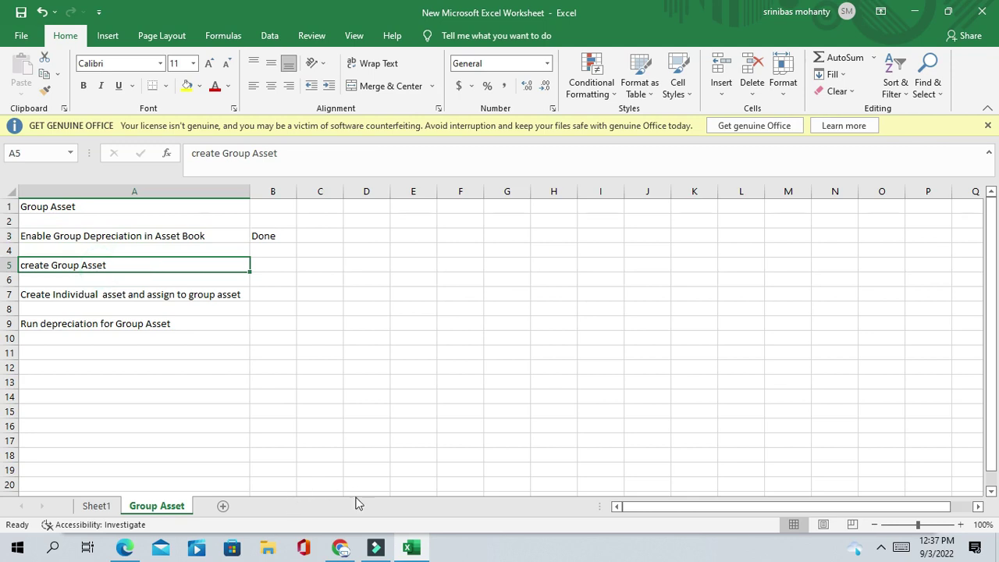
# Return to Oracle Fusion in Chrome, then save and close the US CORP book
pyautogui.click(339, 547)
pyautogui.scroll(6, 491, 350)
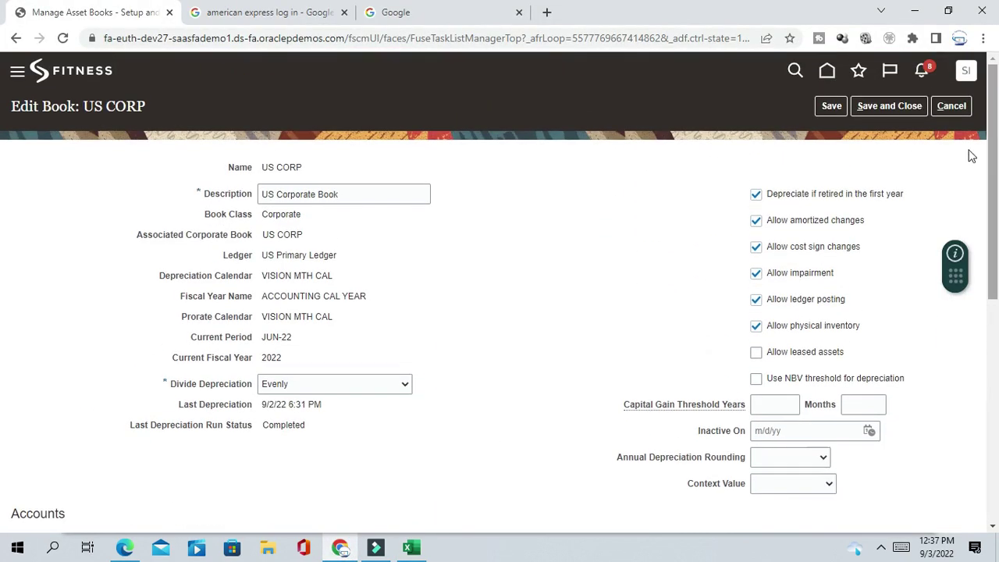
pyautogui.click(874, 106)
# Open the Assets work area and start a new asset in the US CORP book with the asset type Group
pyautogui.click(382, 231)
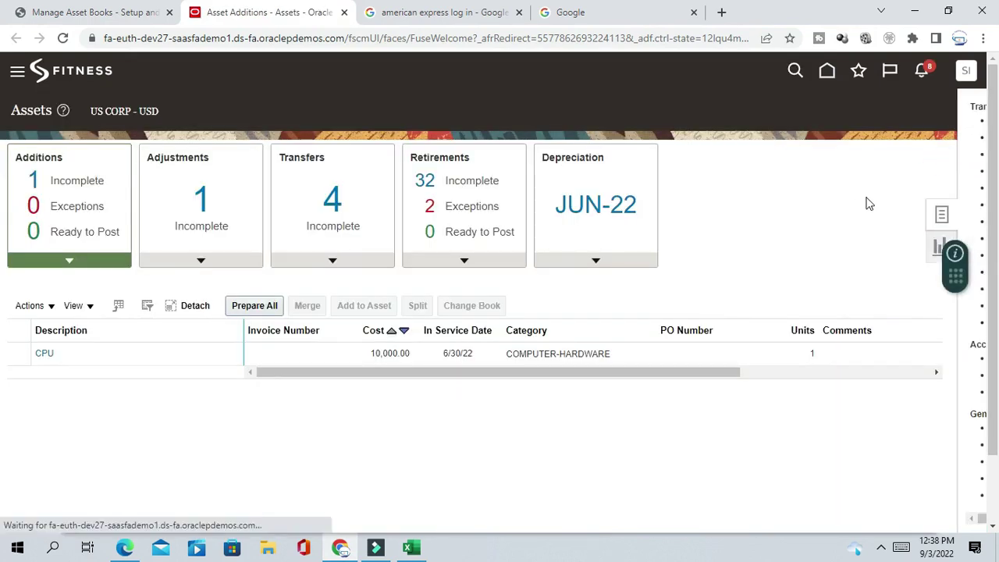
pyautogui.click(878, 120)
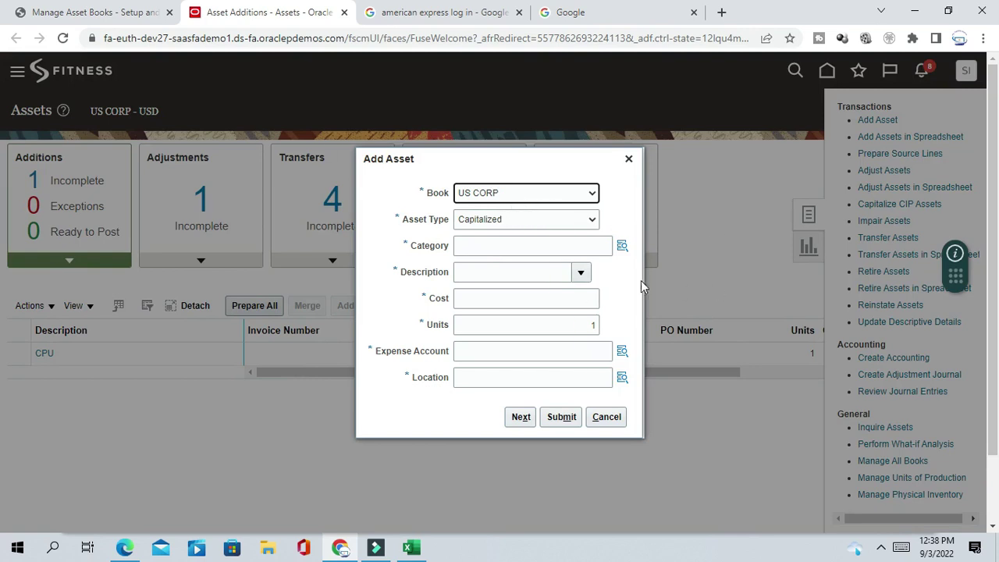
pyautogui.click(520, 225)
pyautogui.click(485, 266)
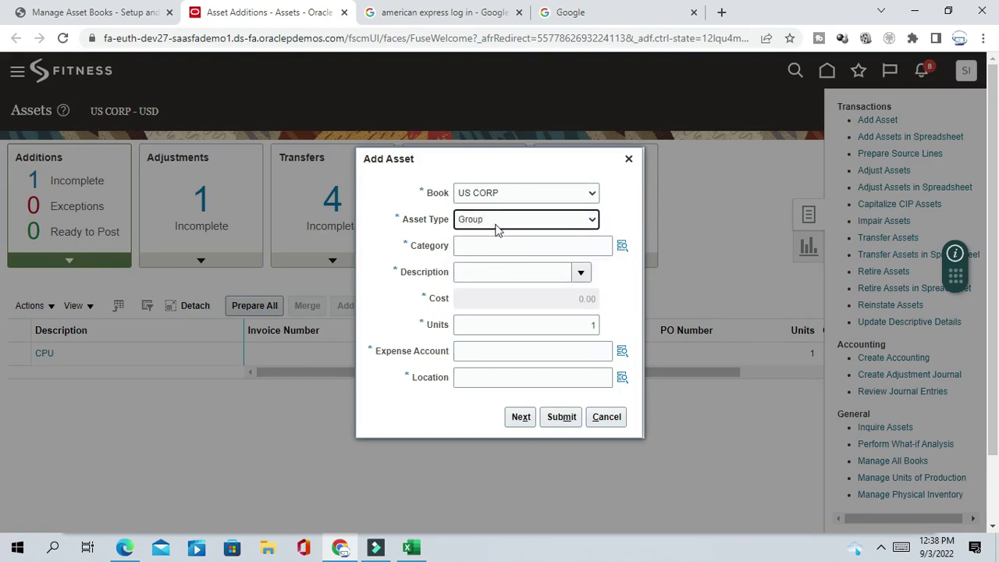
pyautogui.click(496, 225)
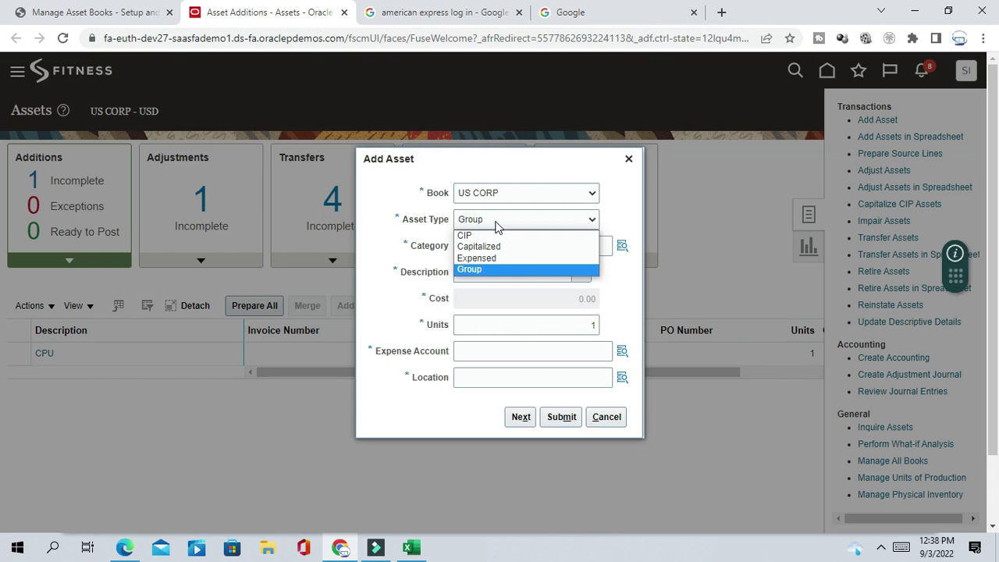
pyautogui.click(477, 269)
# Assign the group asset the major category COMPUTER and minor category HARDWARE
pyautogui.click(482, 242)
pyautogui.click(622, 245)
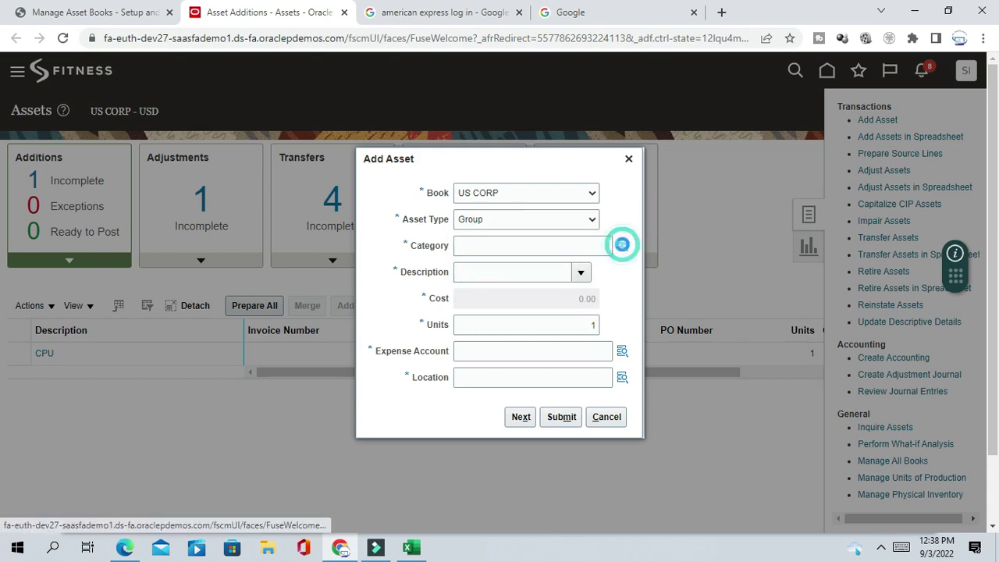
pyautogui.click(622, 245)
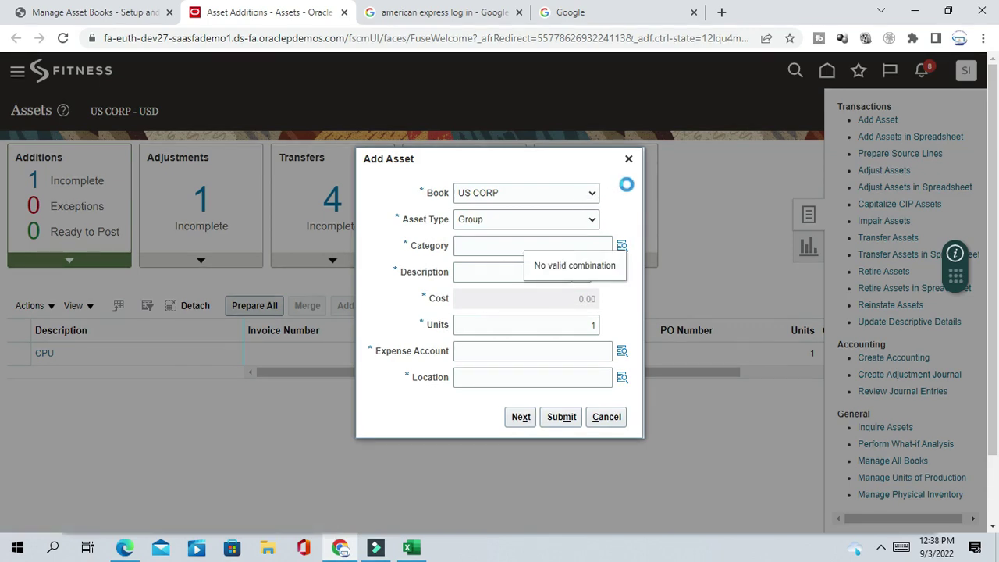
pyautogui.click(606, 284)
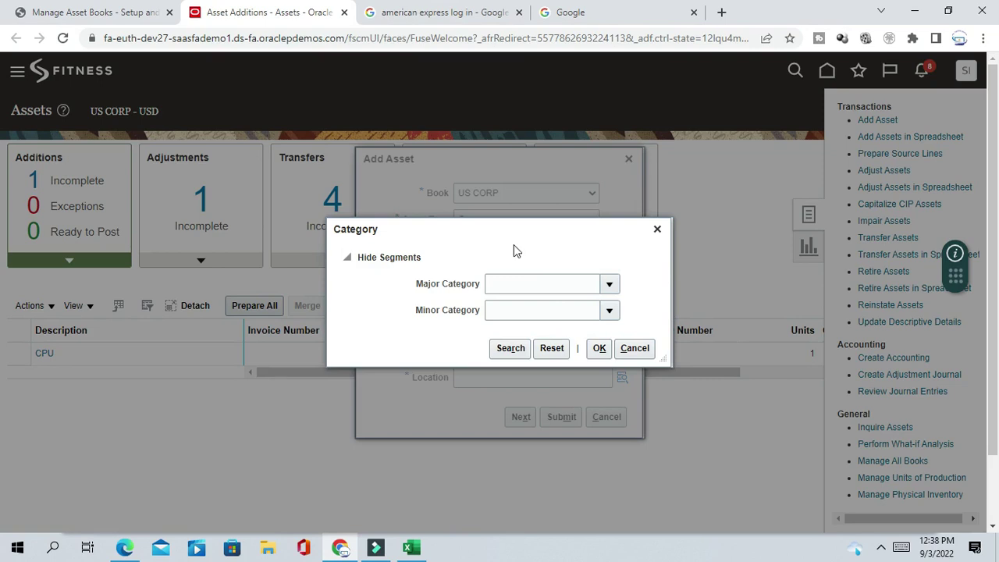
pyautogui.click(525, 394)
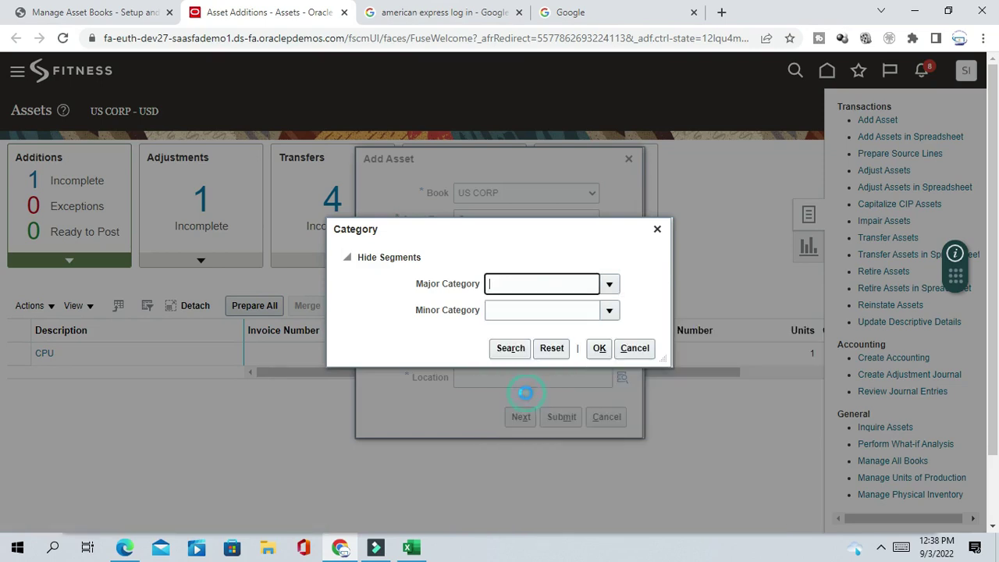
pyautogui.click(609, 310)
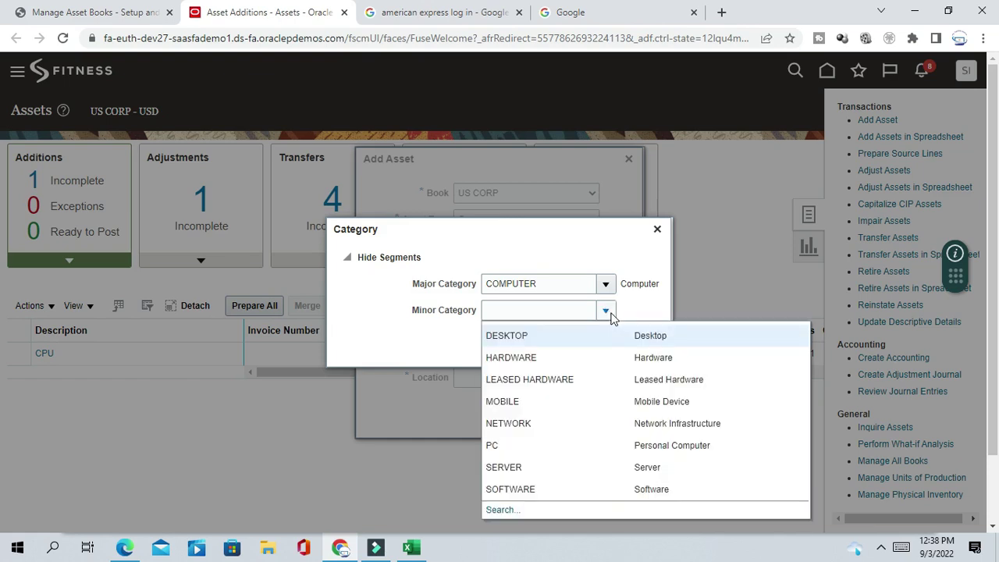
pyautogui.click(504, 359)
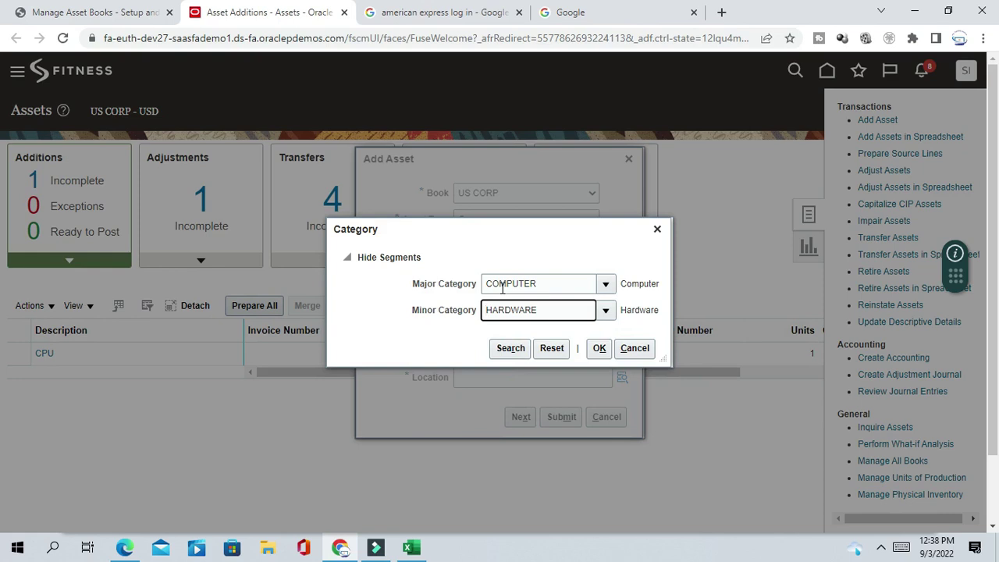
pyautogui.click(600, 350)
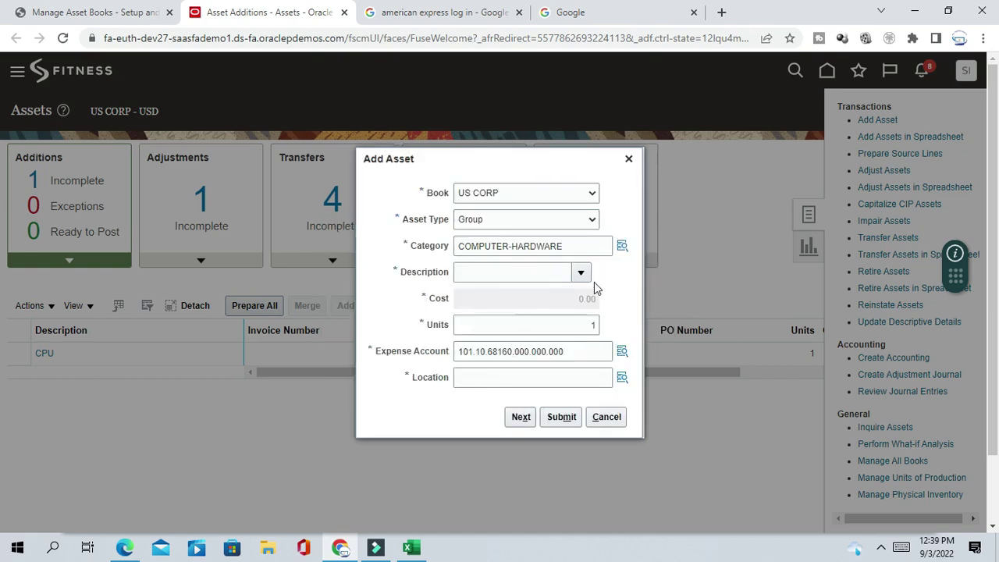
# Enter Group-Asset2 as the group asset's description
pyautogui.click(530, 270)
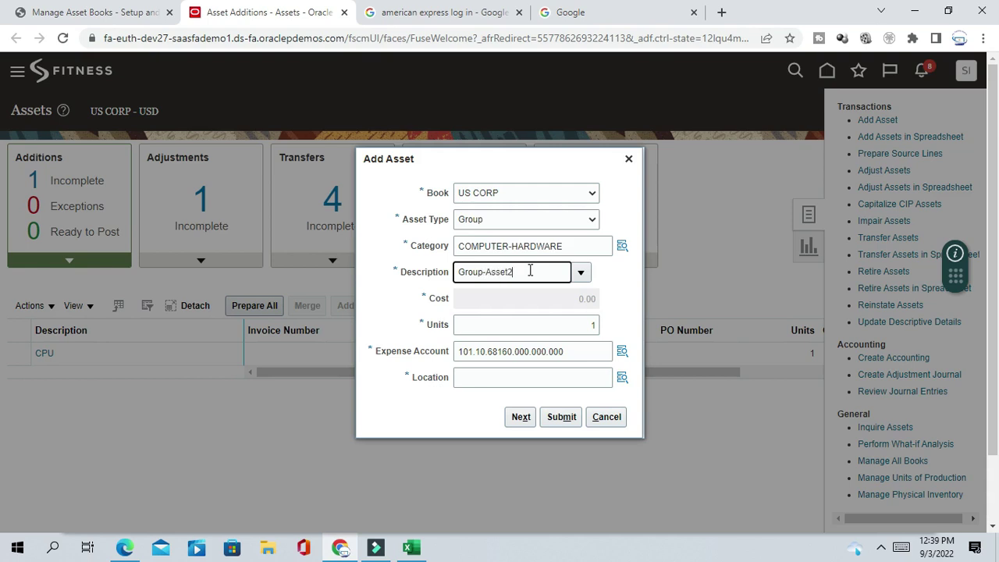
pyautogui.click(609, 292)
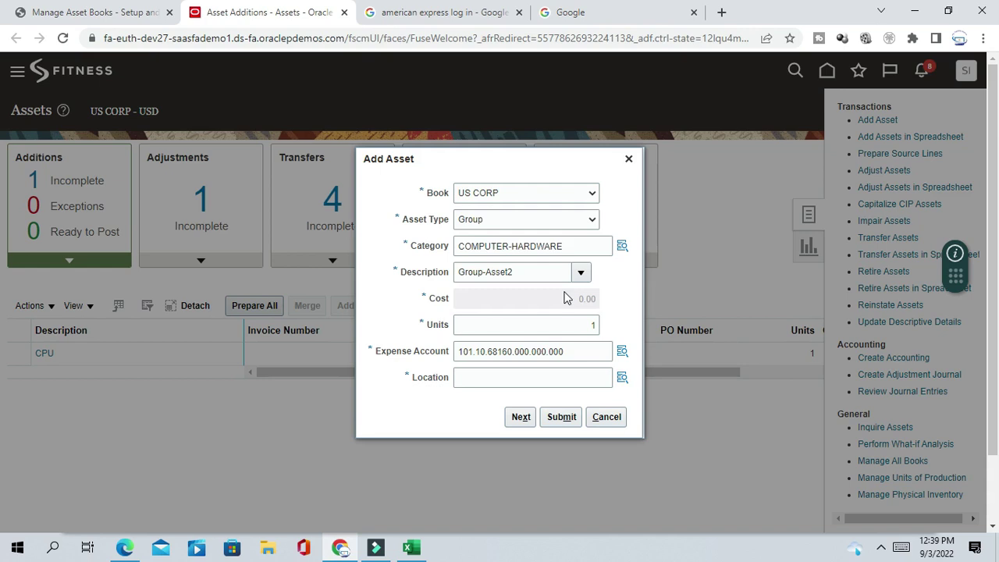
pyautogui.click(514, 309)
pyautogui.click(553, 300)
pyautogui.click(615, 296)
# Search the country values for "us" and set the group asset's location country to USA
pyautogui.click(556, 364)
pyautogui.click(562, 259)
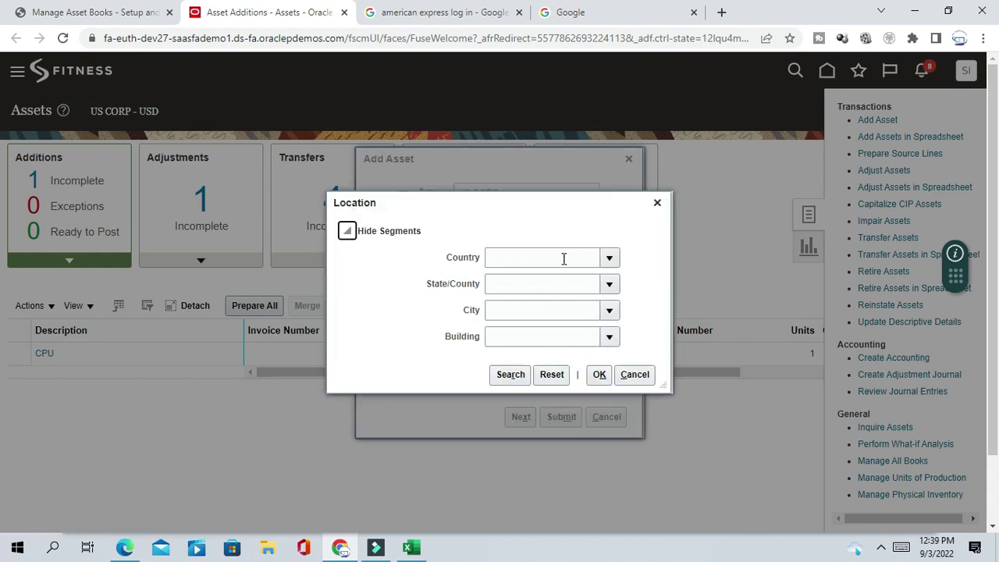
pyautogui.click(608, 258)
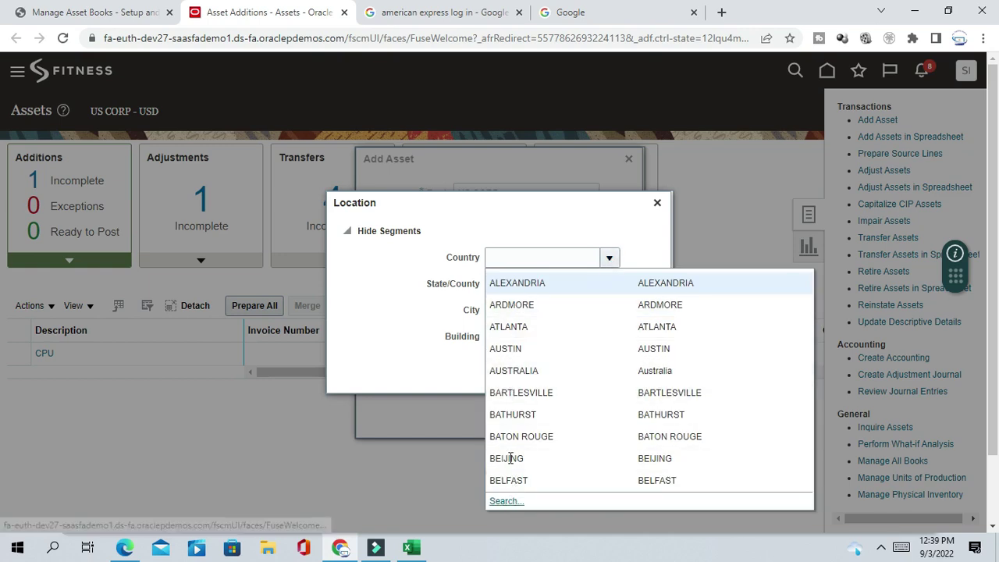
pyautogui.click(504, 501)
pyautogui.click(523, 263)
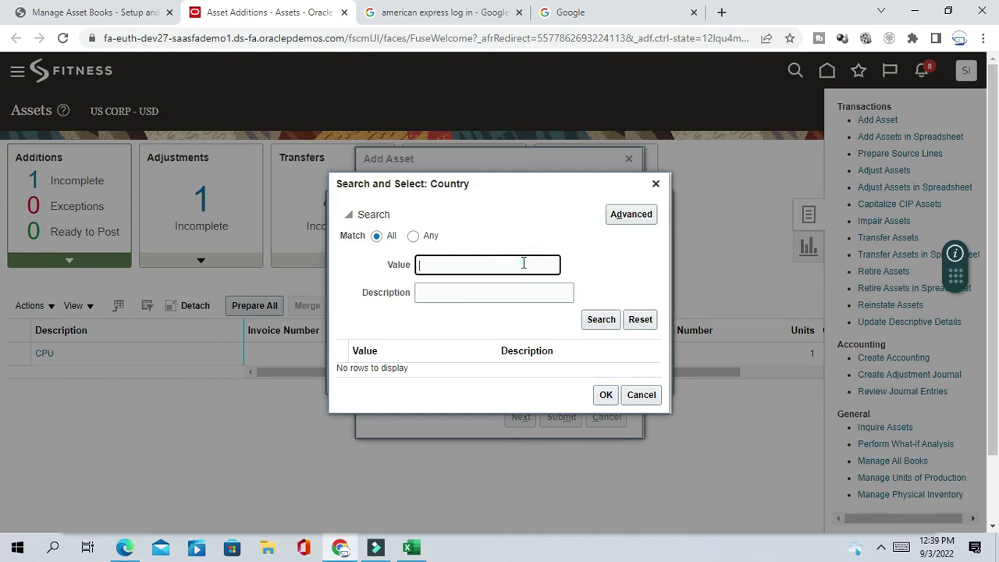
pyautogui.write('us')
pyautogui.click(601, 320)
pyautogui.click(453, 364)
pyautogui.click(603, 401)
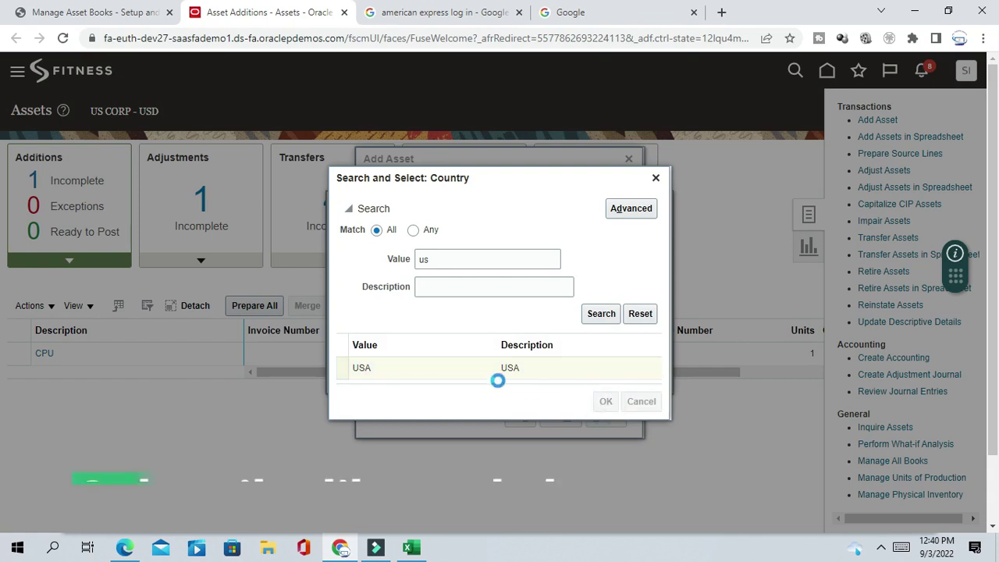
# Search the USA locations and assign the California, Atlanta, Office combination to the group asset
pyautogui.click(511, 374)
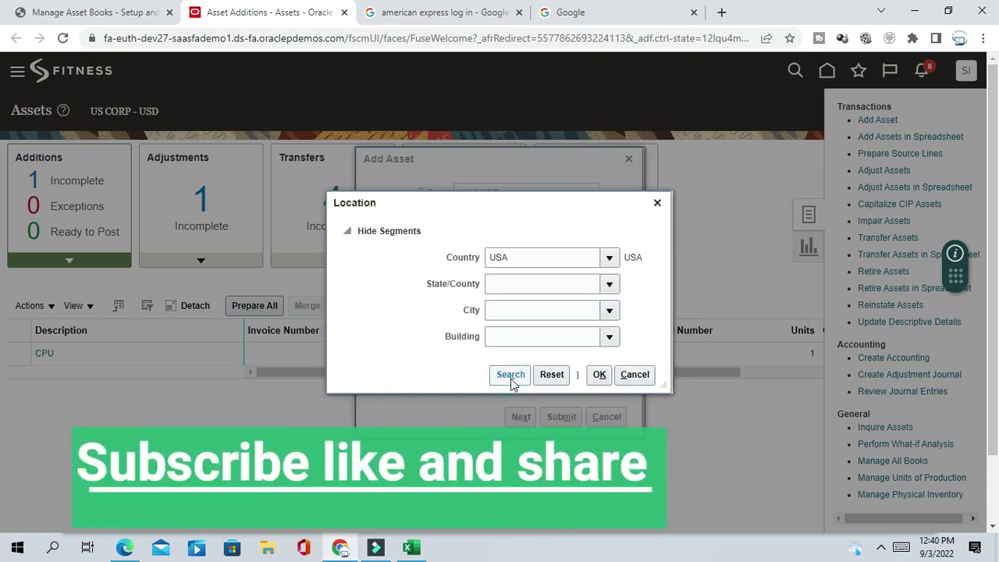
pyautogui.click(451, 291)
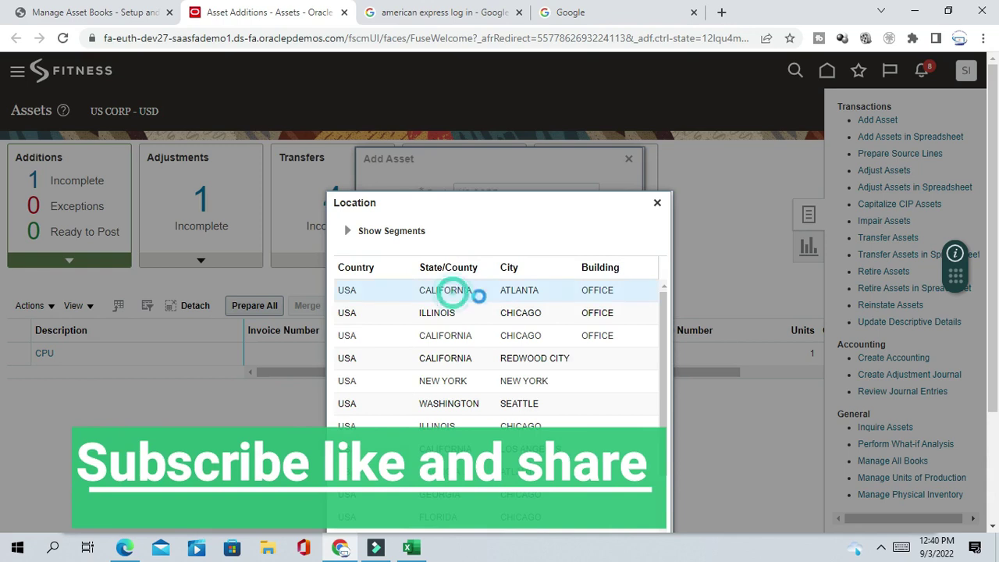
pyautogui.scroll(-2, 484, 293)
pyautogui.scroll(-1, 899, 363)
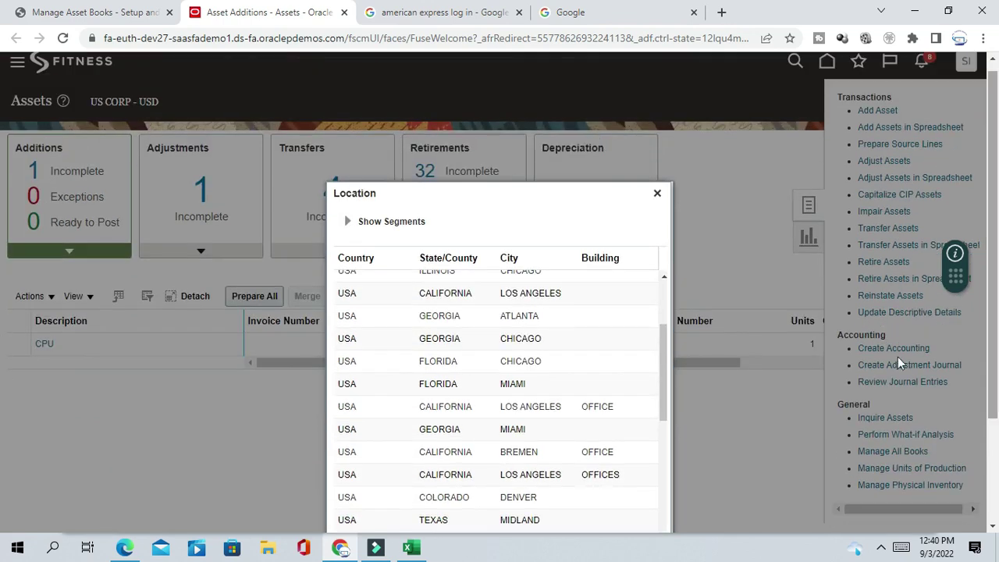
pyautogui.moveTo(663, 380); pyautogui.dragTo(659, 316)
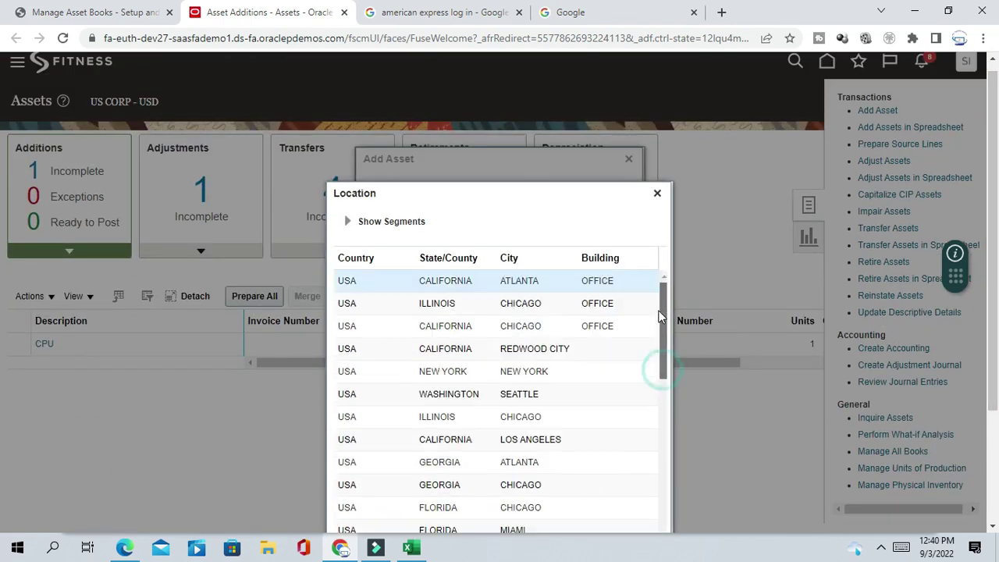
pyautogui.click(539, 280)
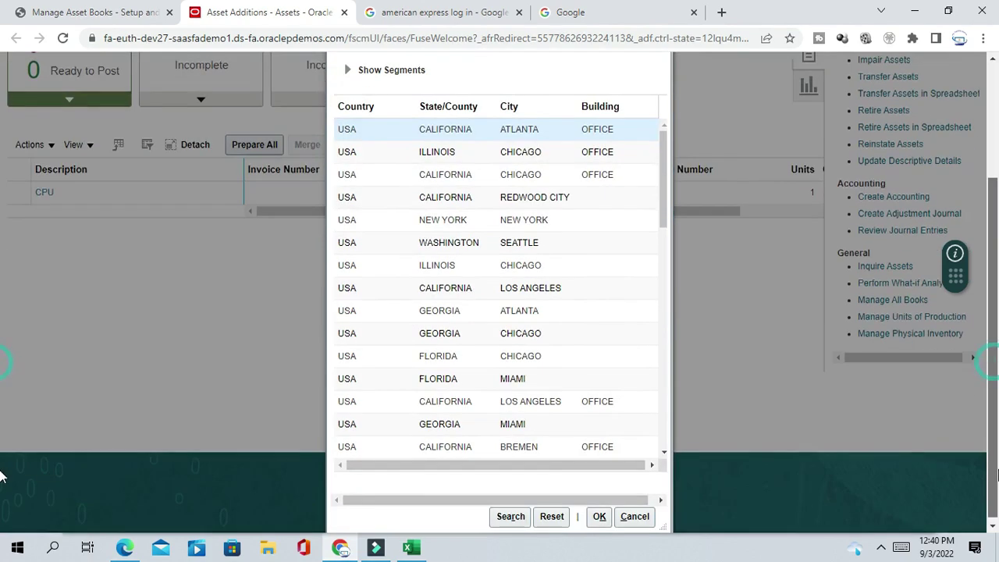
pyautogui.scroll(-2, 995, 367)
pyautogui.click(600, 517)
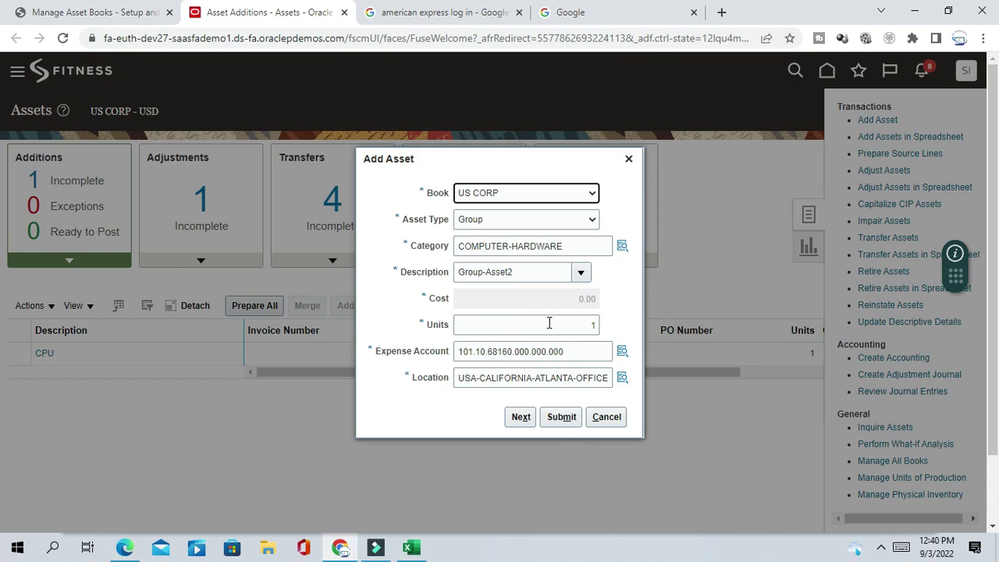
# Continue to the full asset details and enter Group-2 as the asset number
pyautogui.click(520, 417)
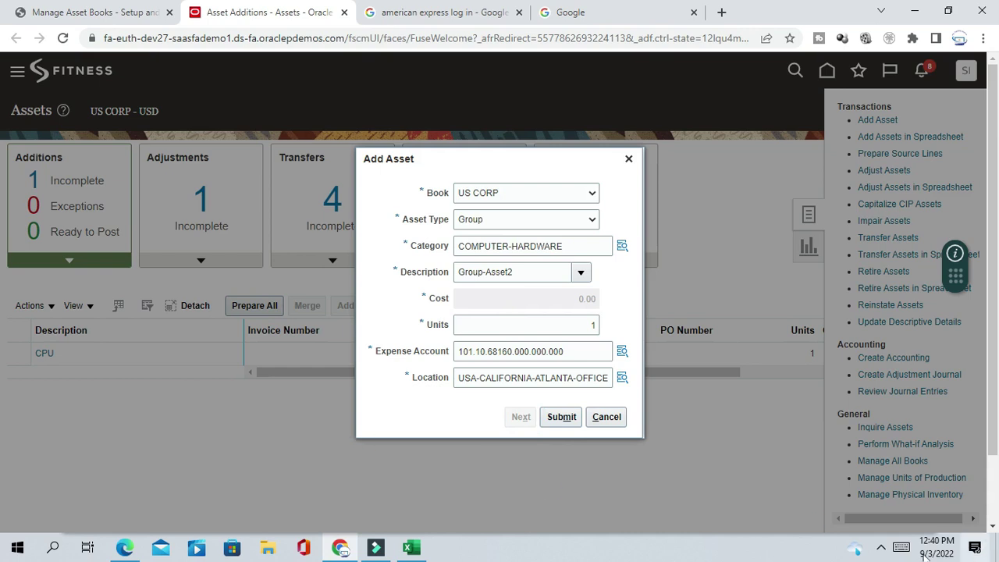
pyautogui.click(881, 549)
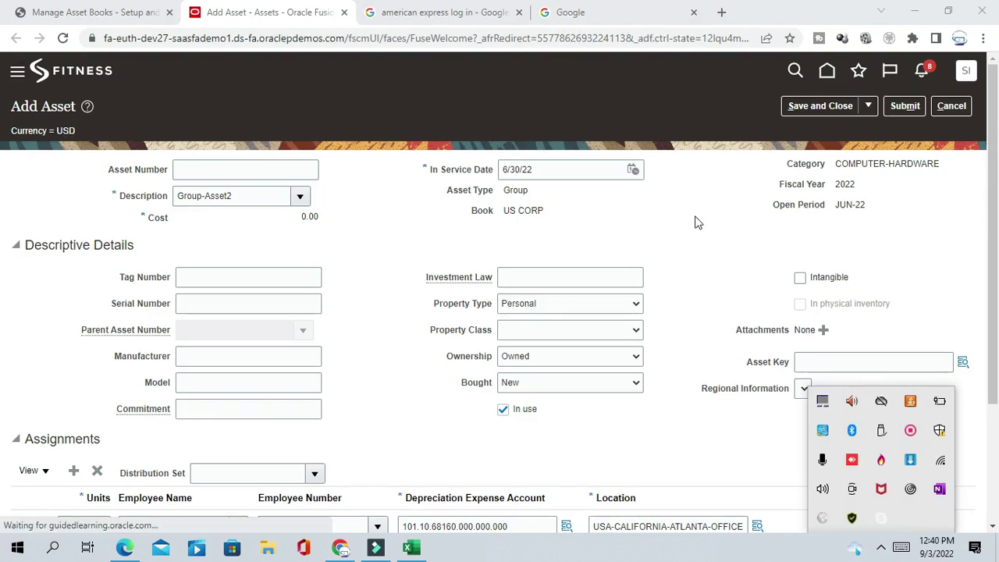
pyautogui.click(695, 218)
pyautogui.click(302, 170)
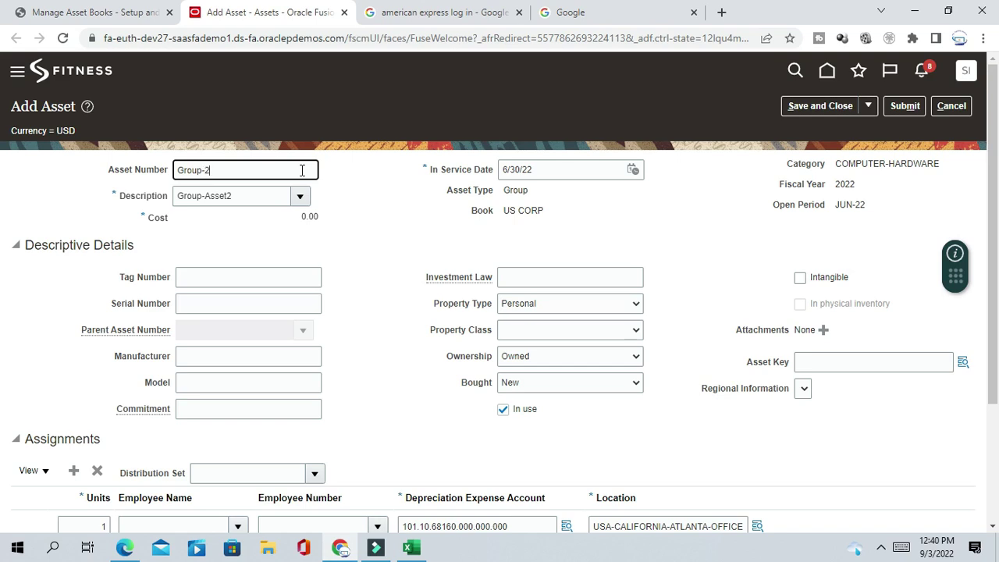
pyautogui.click(370, 191)
pyautogui.click(257, 169)
pyautogui.hotkey('ctrl', 'a')
pyautogui.click(376, 250)
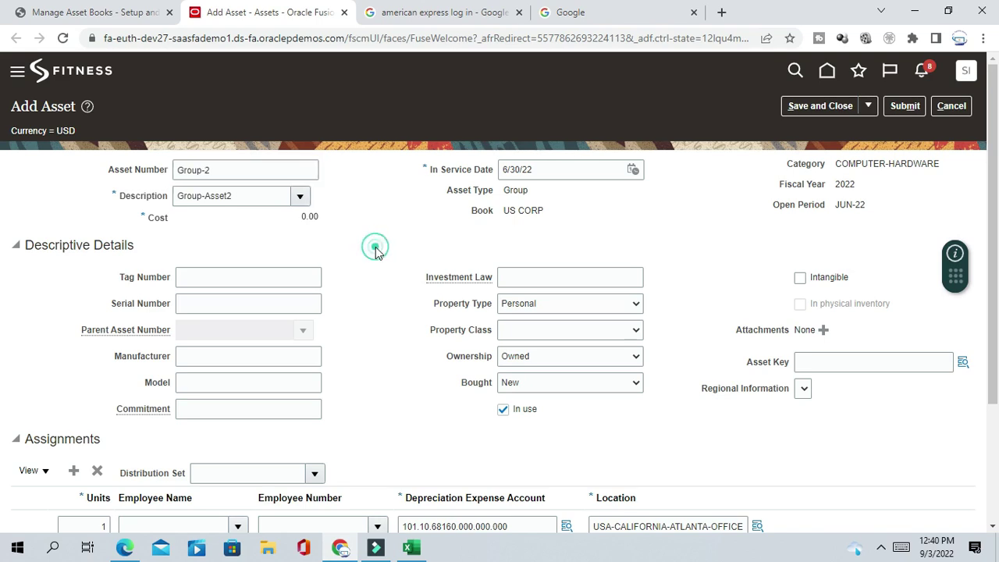
# Look over the asset's descriptive details and assignments, submit the group asset and reopen the Assets task list
pyautogui.scroll(-2, 375, 248)
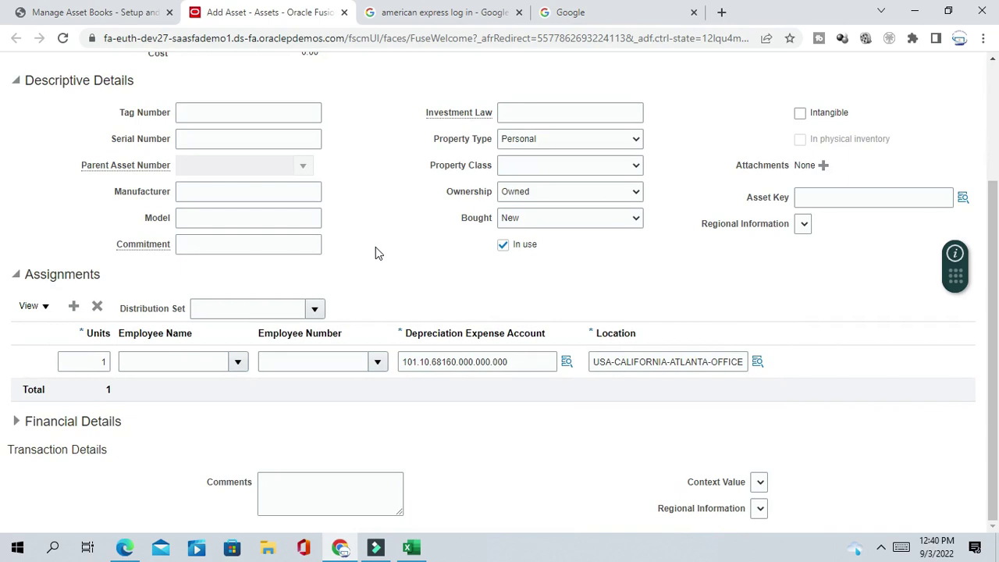
pyautogui.scroll(2, 375, 246)
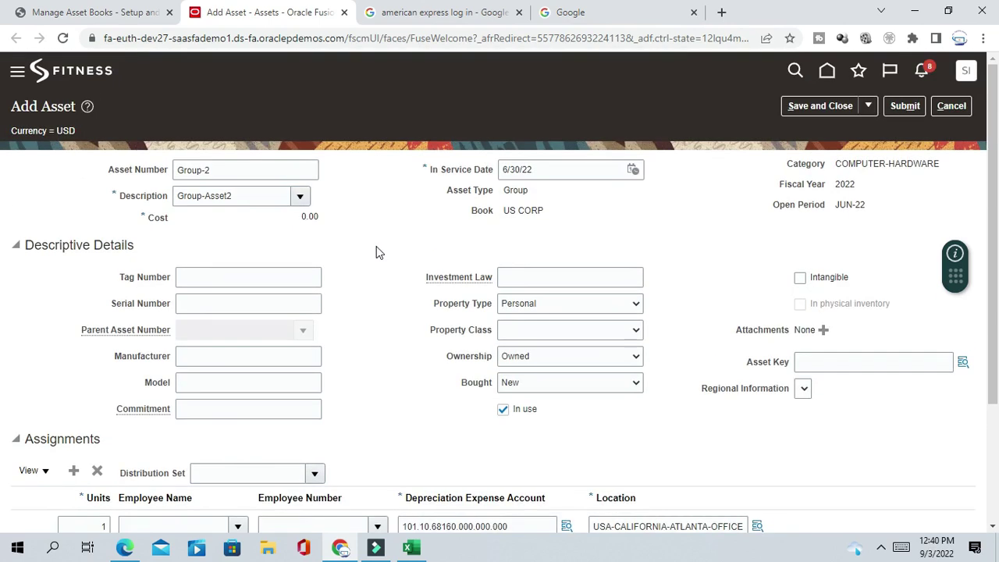
pyautogui.scroll(-2, 717, 231)
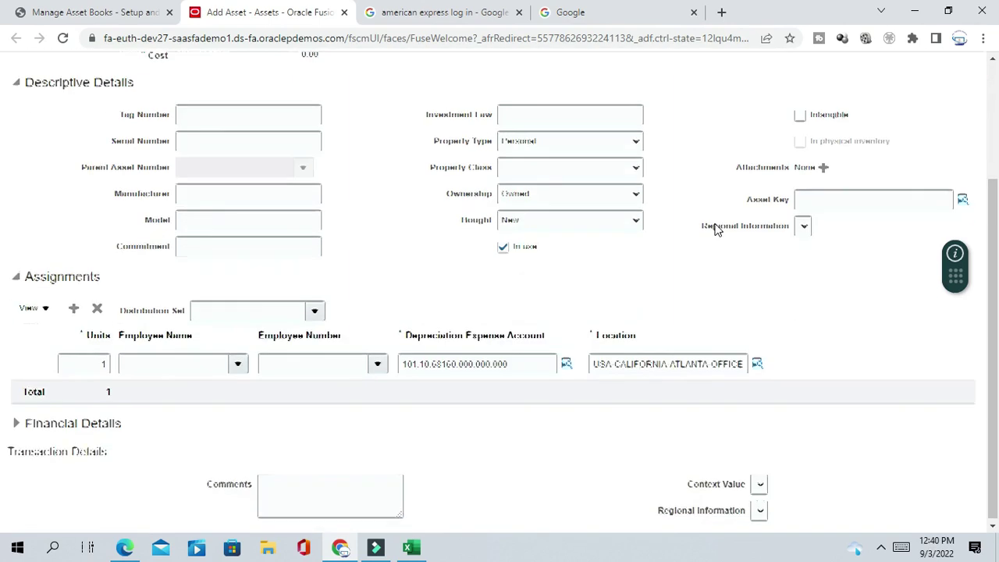
pyautogui.scroll(2, 718, 230)
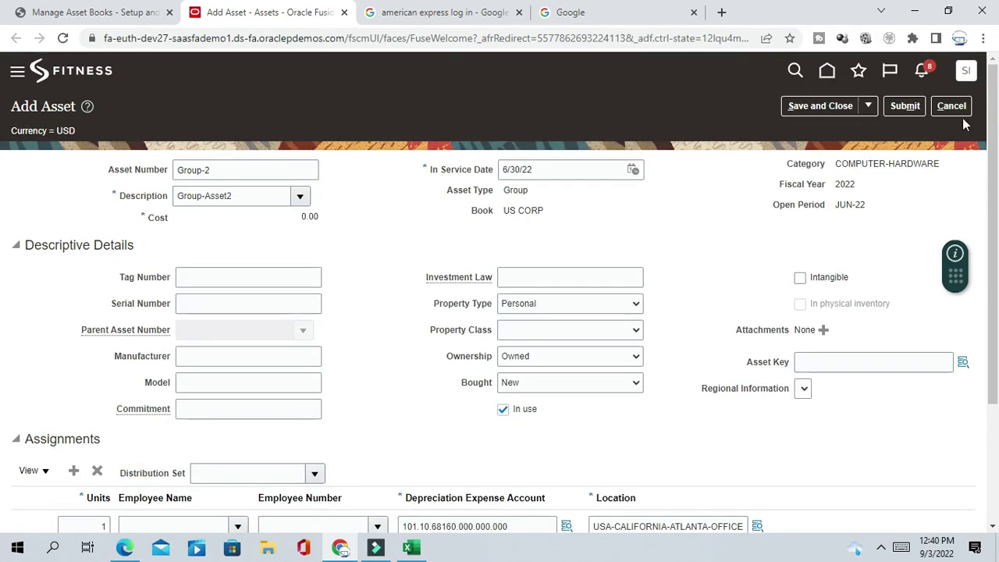
pyautogui.click(906, 106)
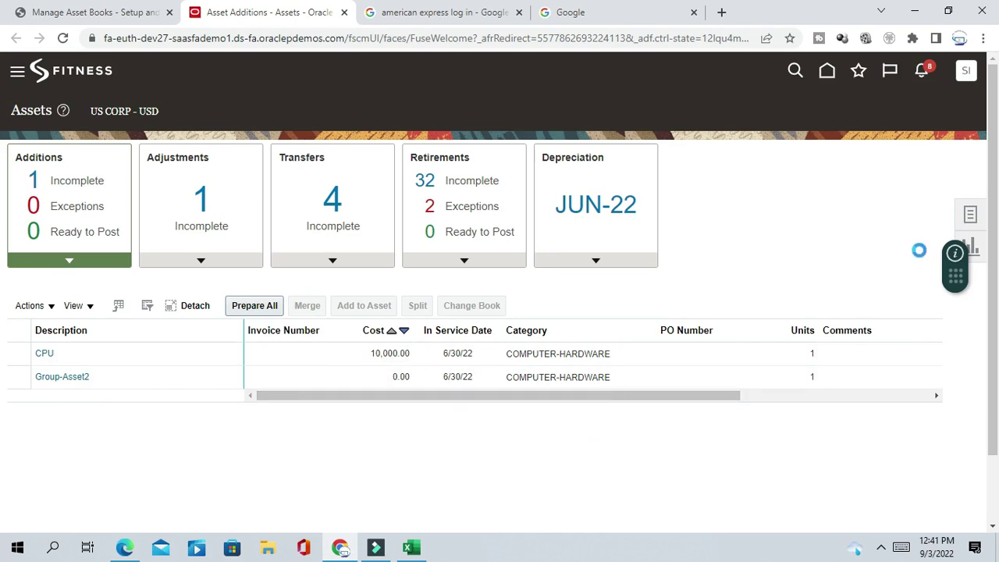
pyautogui.click(970, 214)
# Switch to the Excel checklist and mark "create Group Asset" as Done in cell B5
pyautogui.click(413, 549)
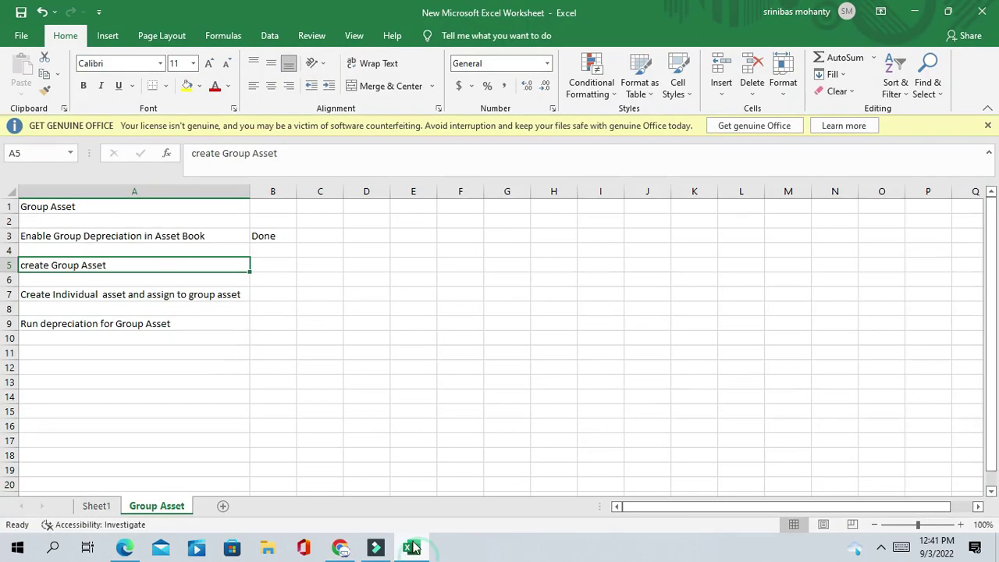
pyautogui.click(274, 261)
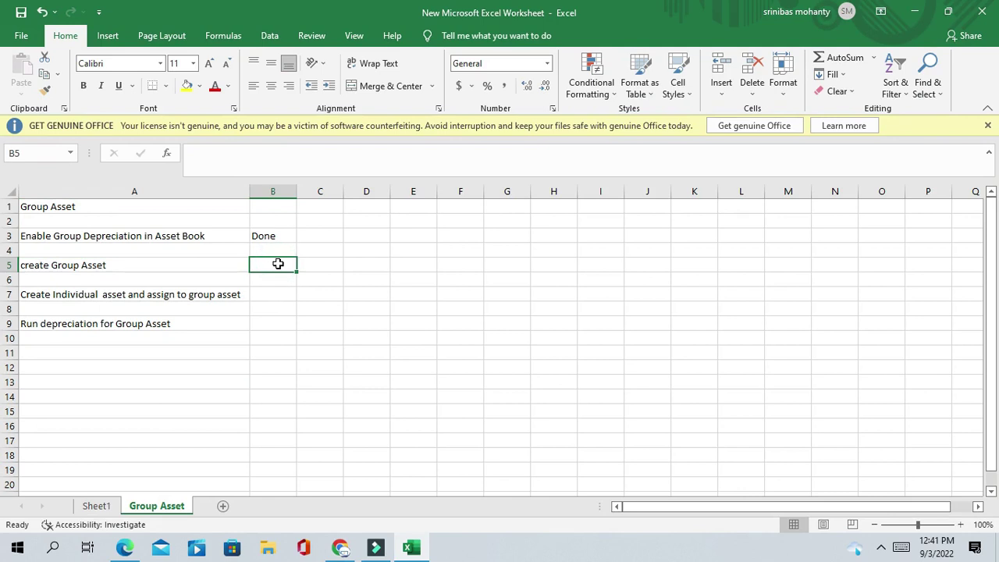
pyautogui.write('dON')
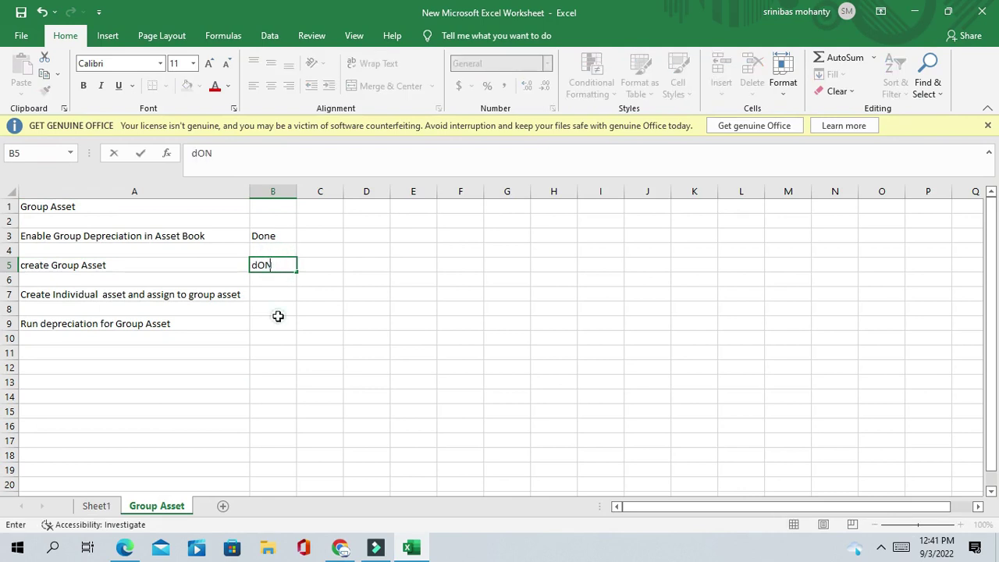
pyautogui.click(278, 318)
pyautogui.click(273, 265)
pyautogui.doubleClick(278, 265)
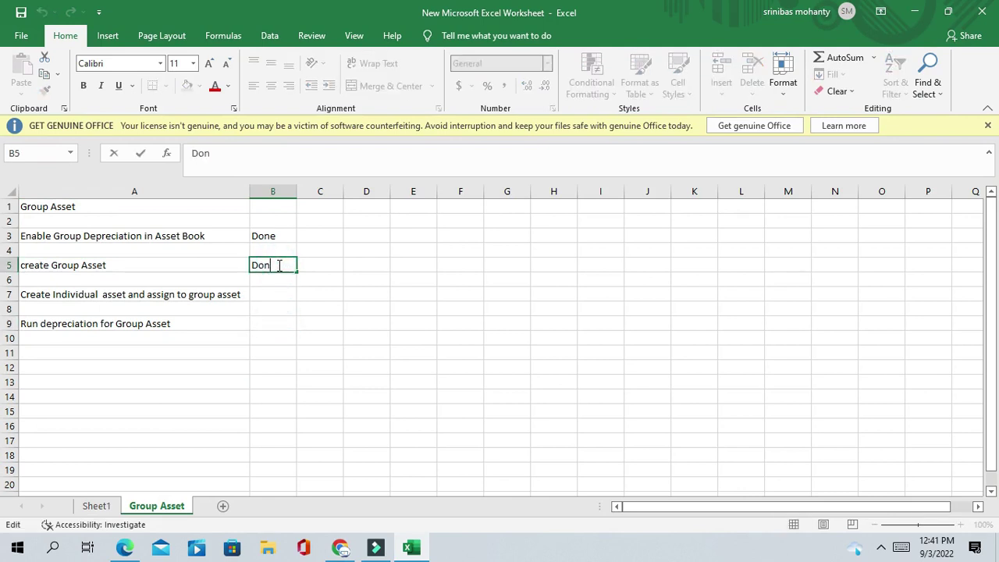
pyautogui.write('e')
pyautogui.click(347, 405)
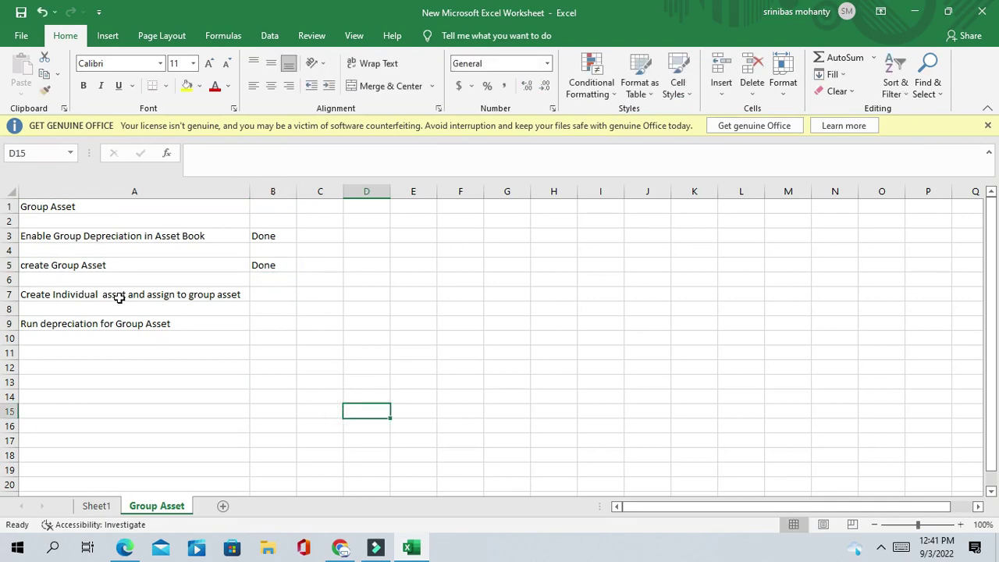
# Point out the individual asset task in row 7, then return to Oracle Fusion in Chrome and start adding a new asset
pyautogui.click(119, 298)
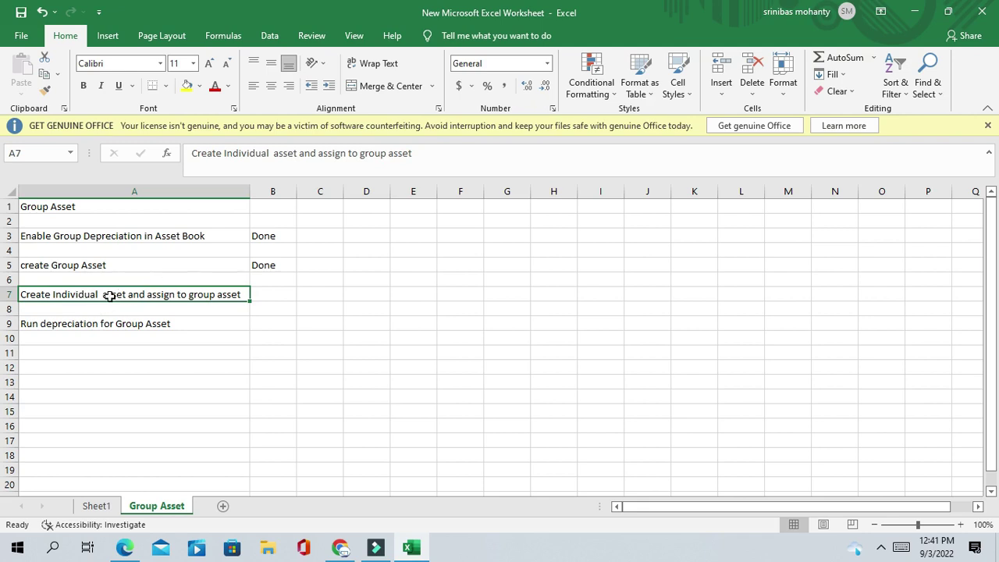
pyautogui.click(275, 295)
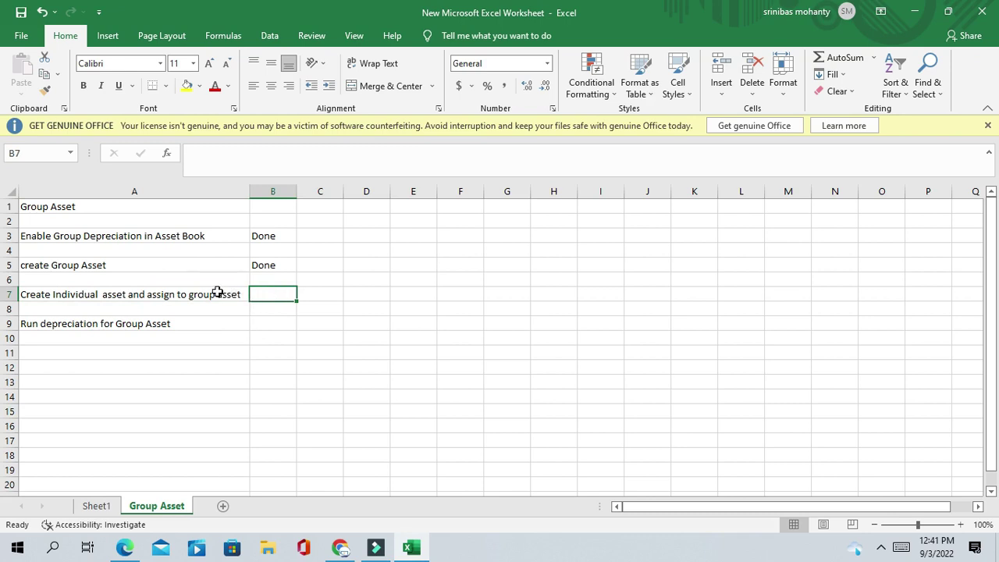
pyautogui.click(914, 11)
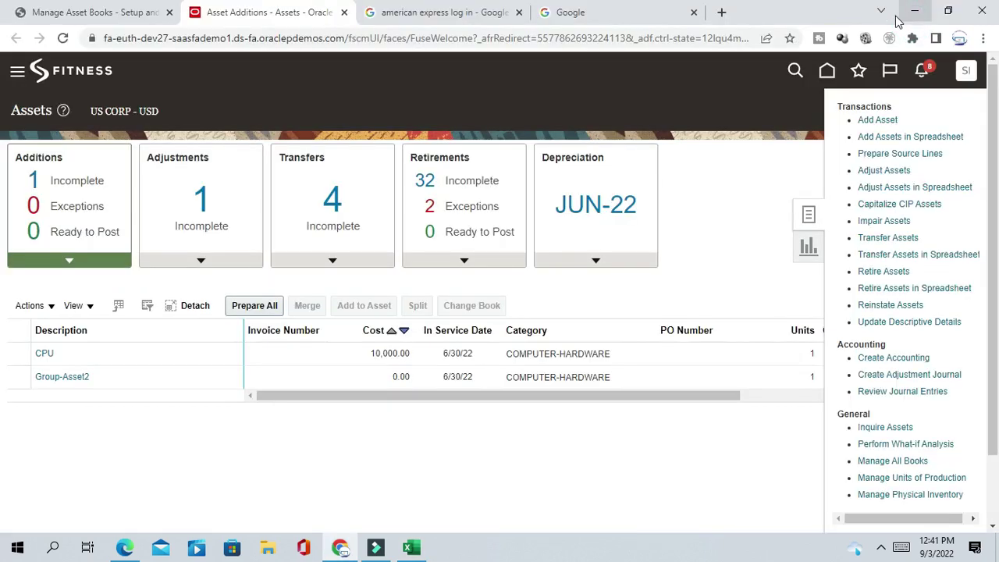
pyautogui.click(890, 121)
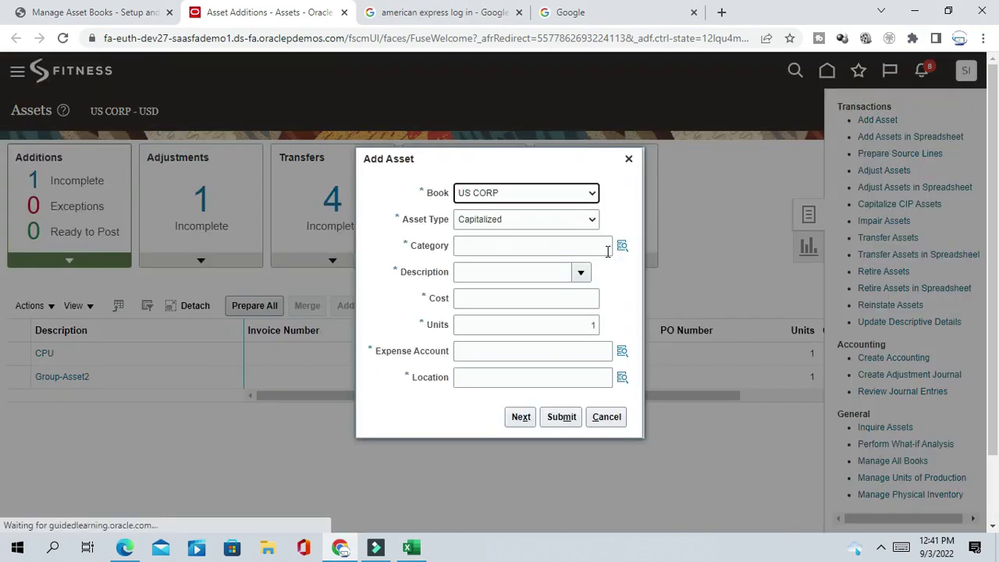
# Assign the new capitalized asset the major category COMPUTER and minor category HARDWARE
pyautogui.click(621, 245)
pyautogui.click(568, 234)
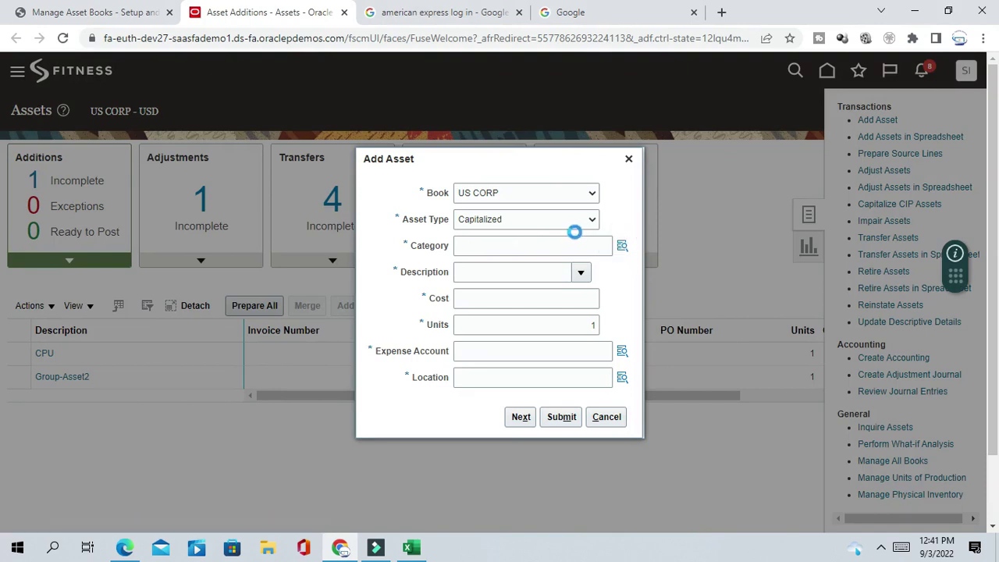
pyautogui.click(611, 283)
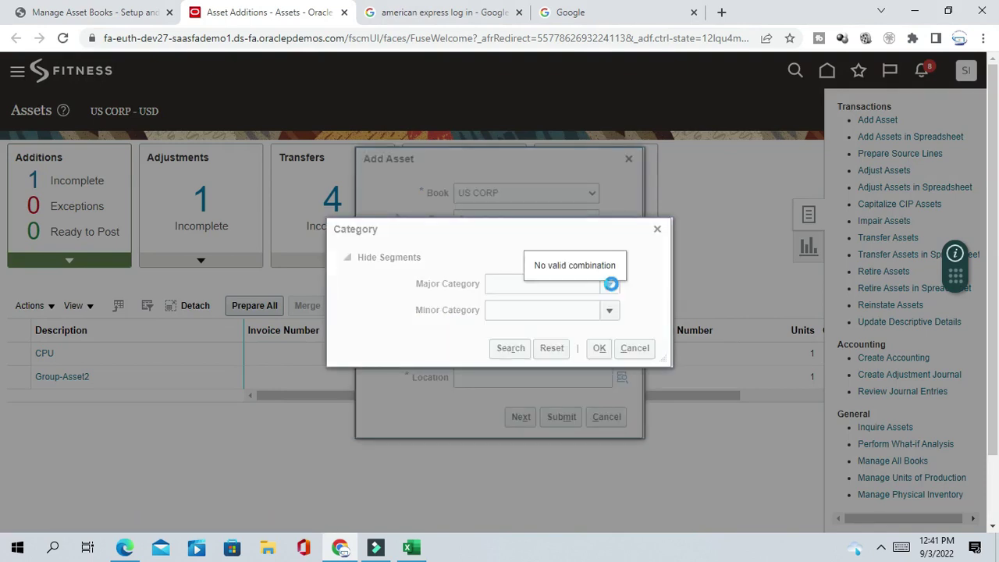
pyautogui.click(607, 284)
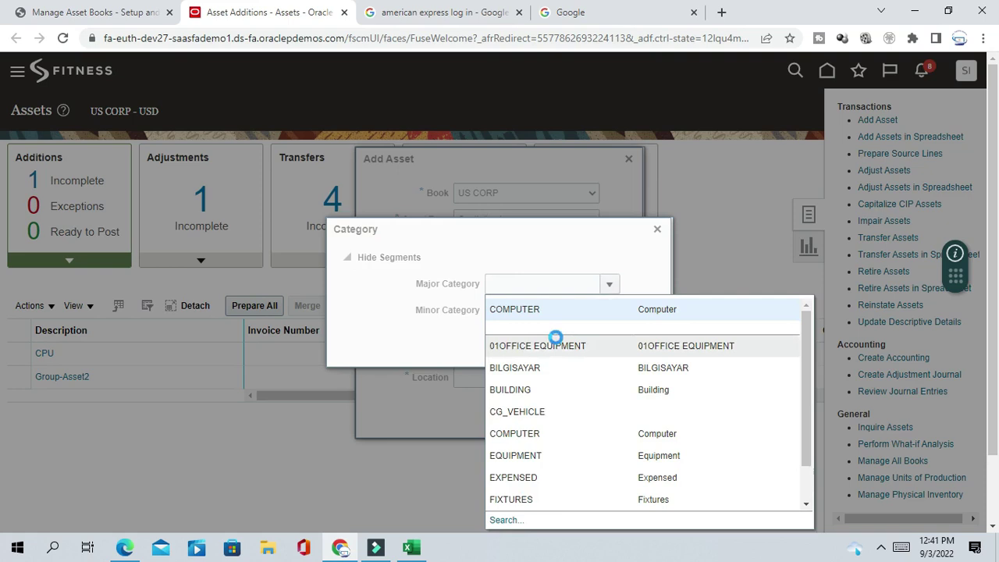
pyautogui.click(536, 308)
pyautogui.click(607, 309)
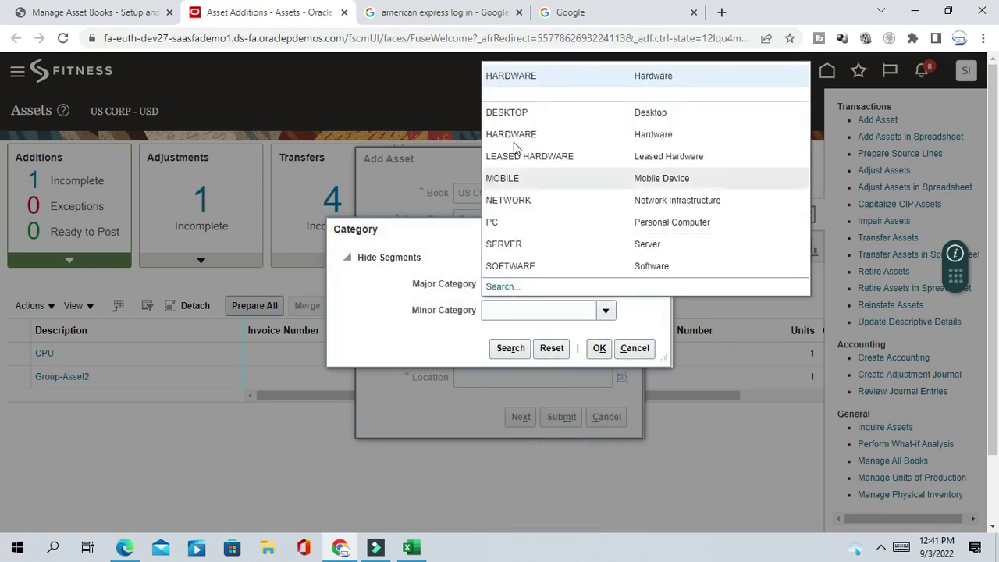
pyautogui.click(519, 133)
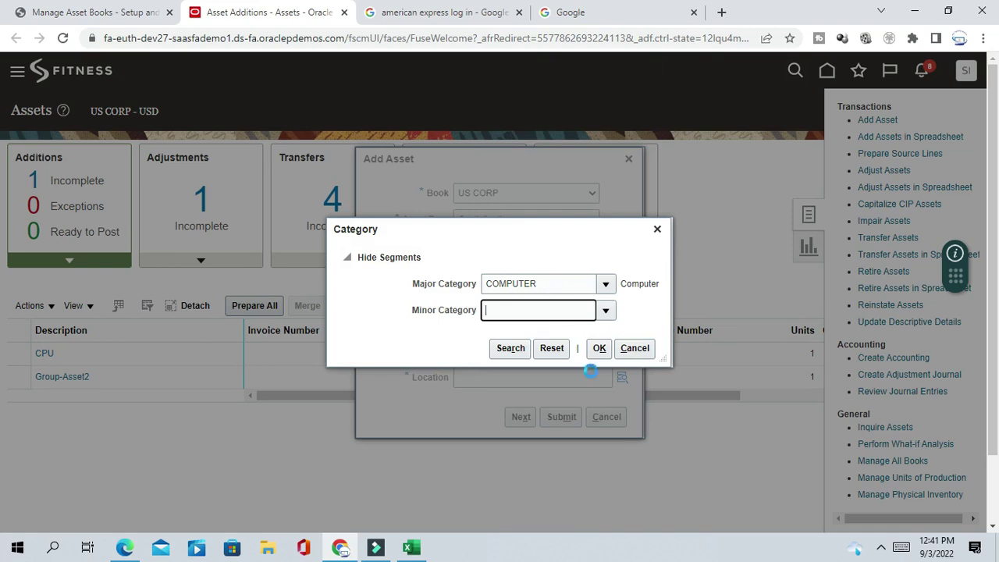
pyautogui.click(599, 348)
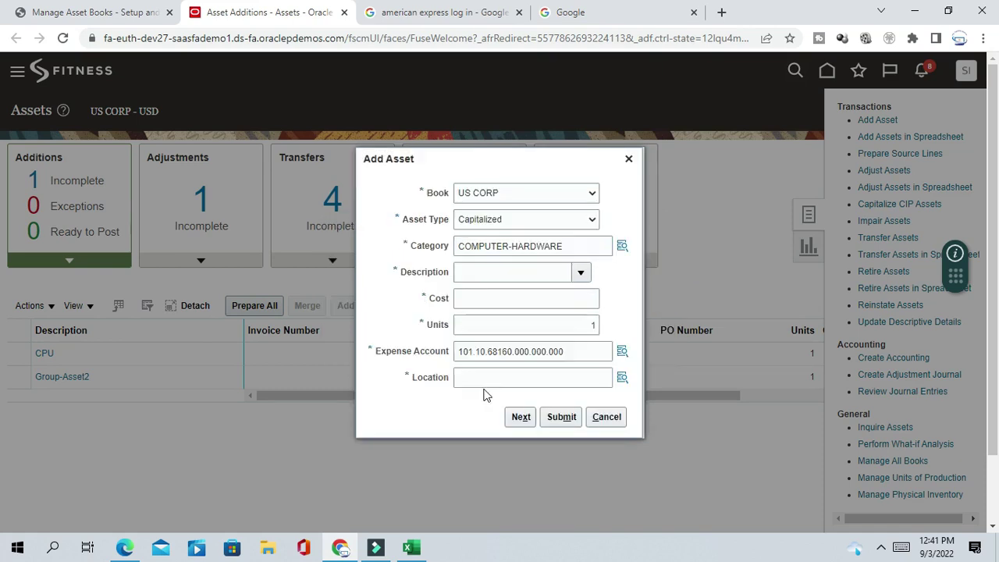
# Describe the new asset as Monitor and set its cost to 5,000
pyautogui.click(485, 274)
pyautogui.write('Monitor')
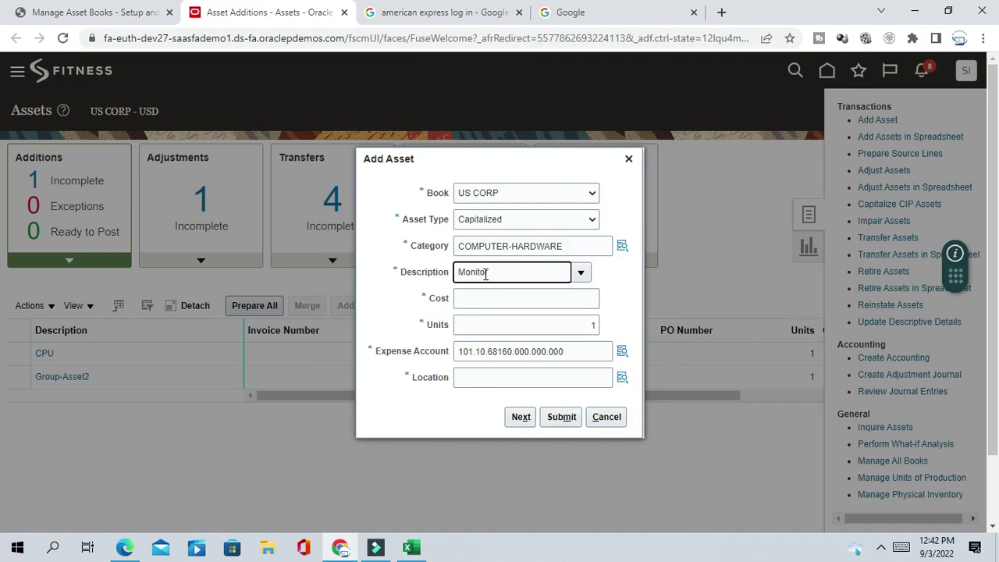
pyautogui.click(523, 294)
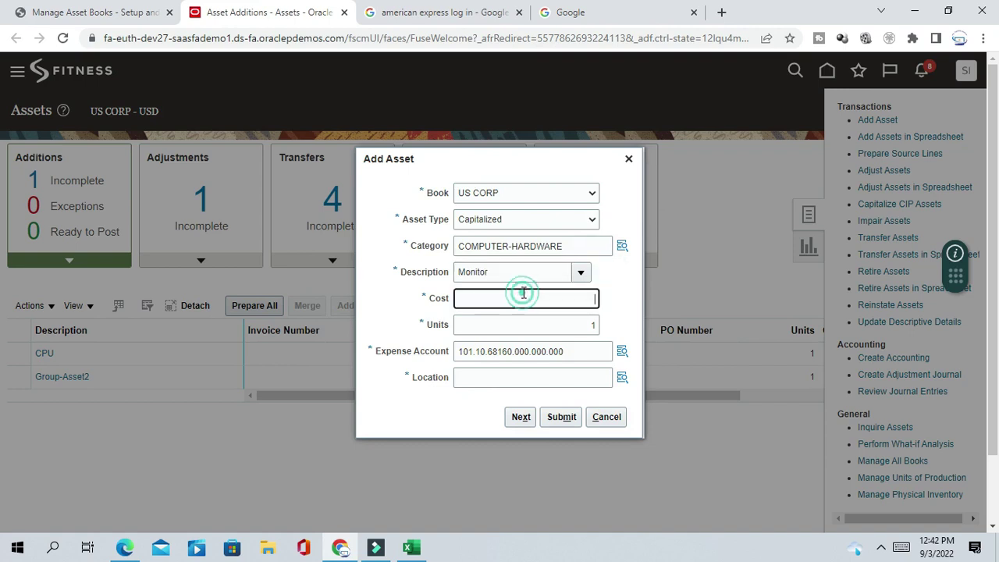
pyautogui.write('5,00')
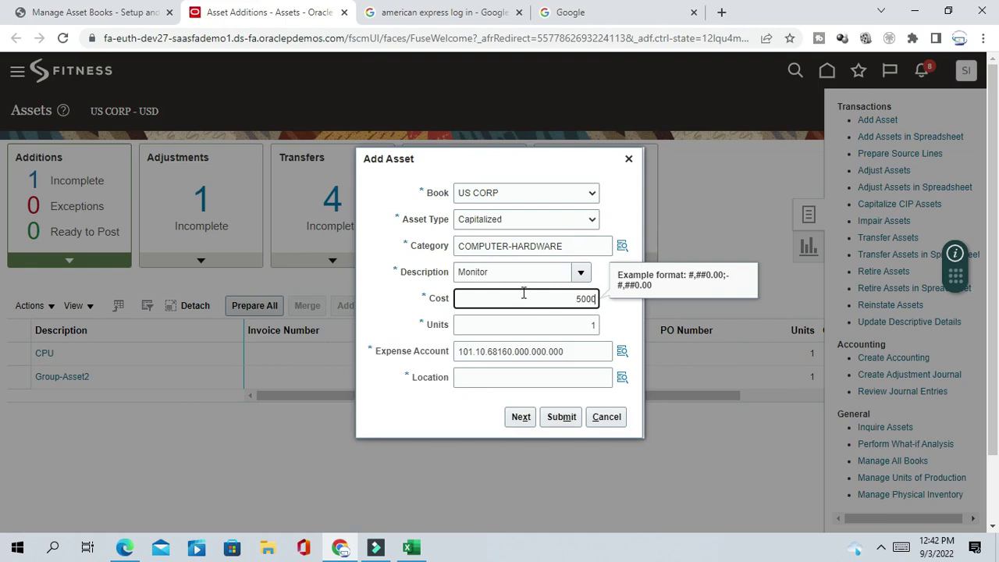
pyautogui.write('0')
# Search the locations for country USA and assign USA-CALIFORNIA-ATLANTA-OFFICE to the Monitor asset
pyautogui.click(565, 377)
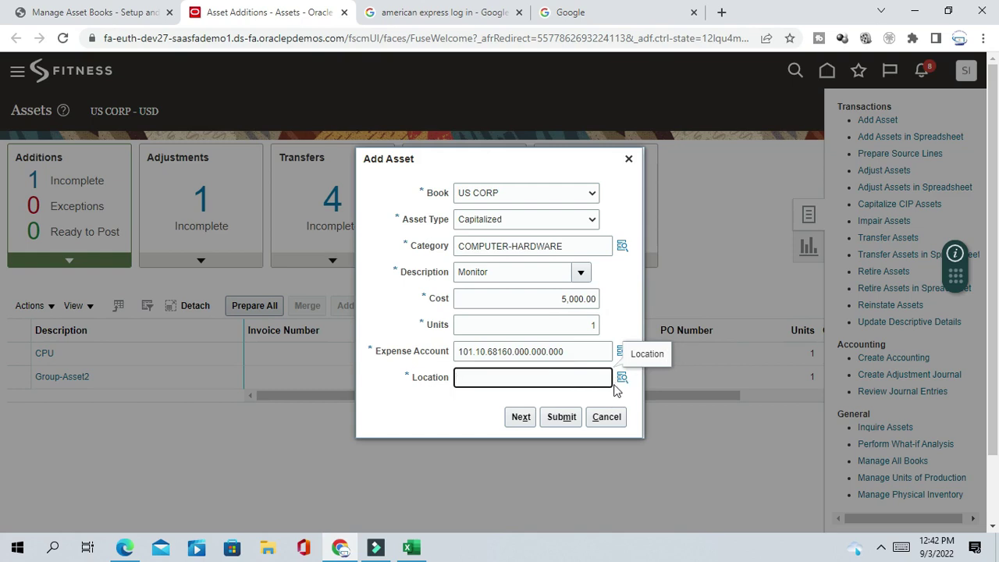
pyautogui.click(622, 379)
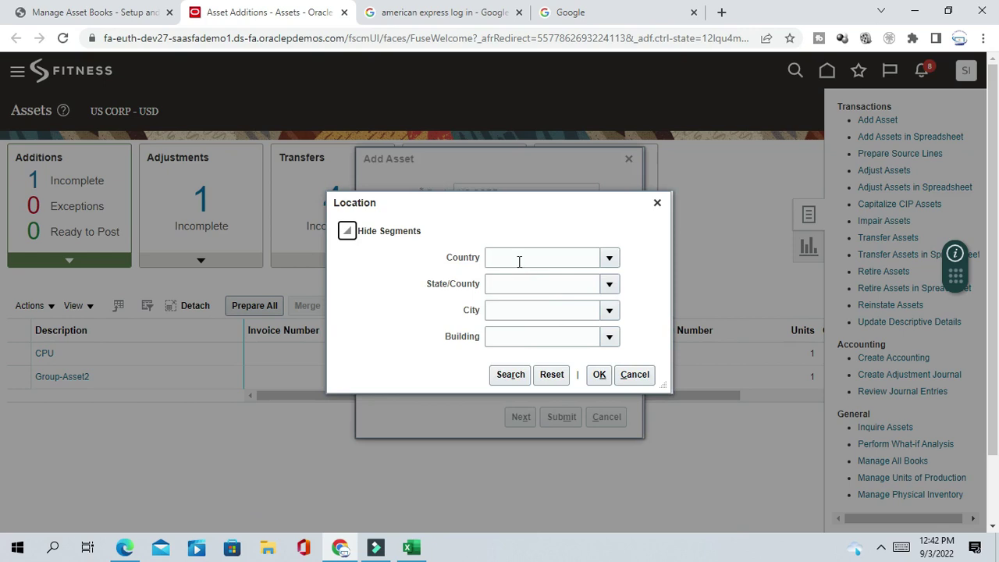
pyautogui.click(557, 260)
pyautogui.write('US')
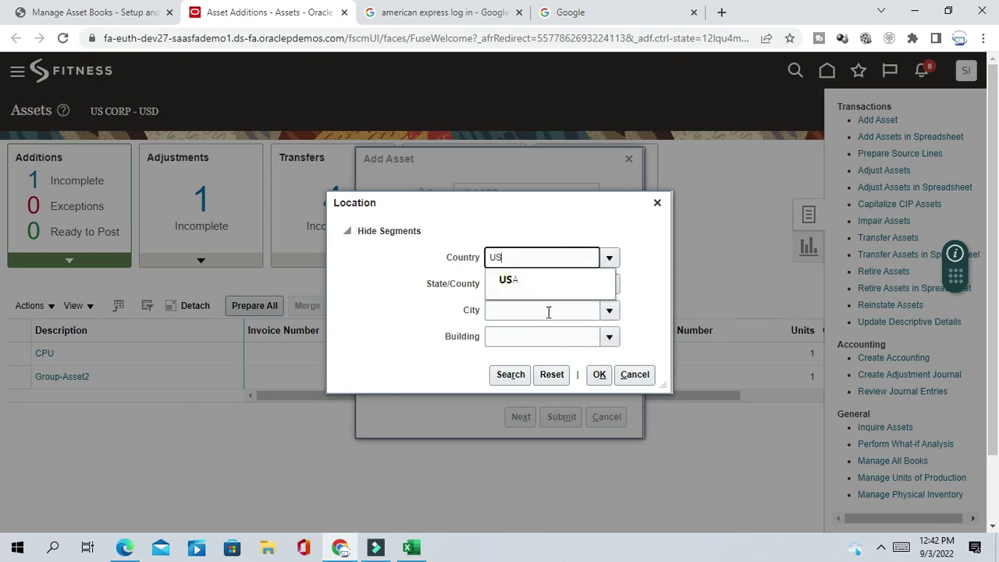
pyautogui.click(508, 283)
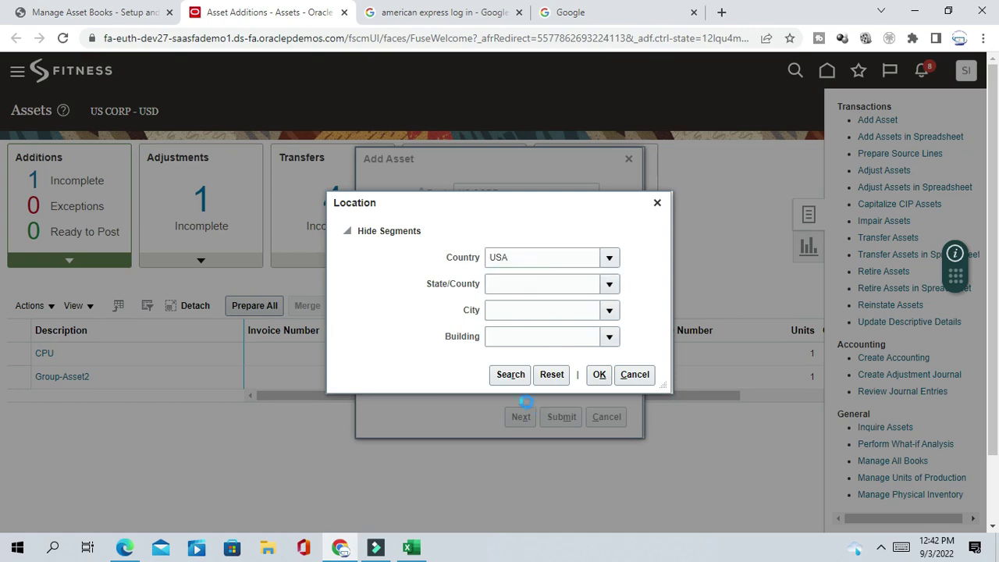
pyautogui.click(512, 376)
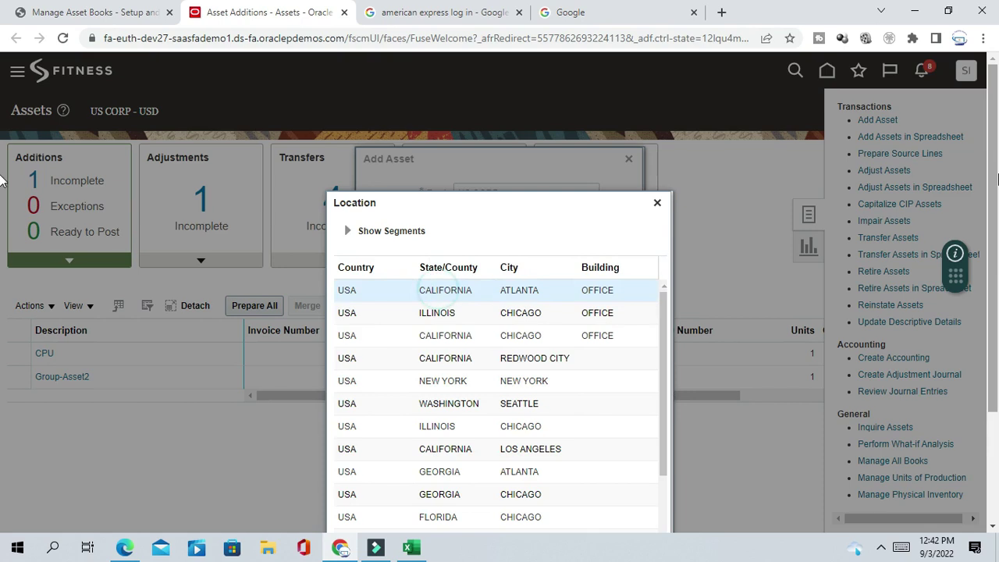
pyautogui.moveTo(439, 290)
pyautogui.scroll(-2, 2, 299)
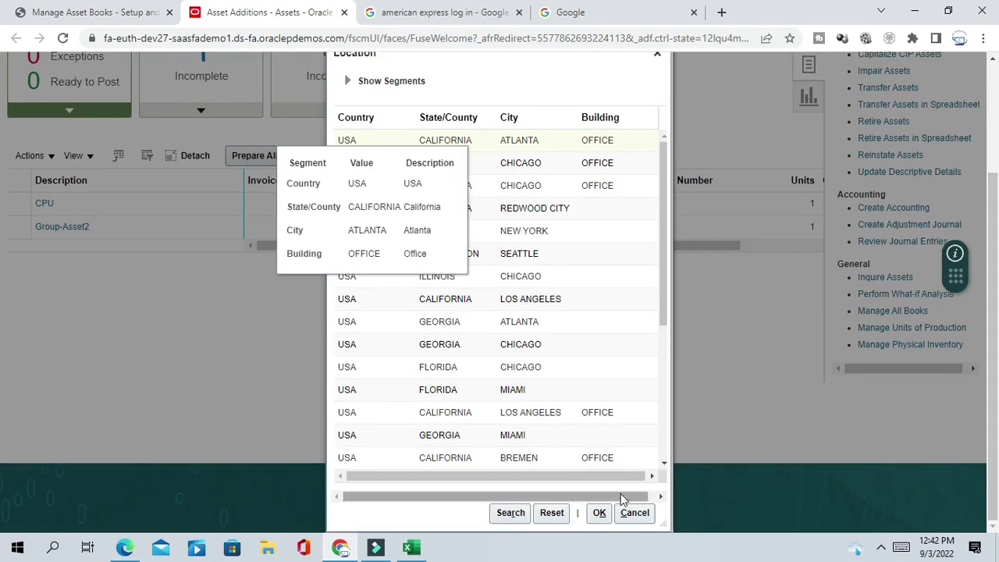
pyautogui.click(598, 512)
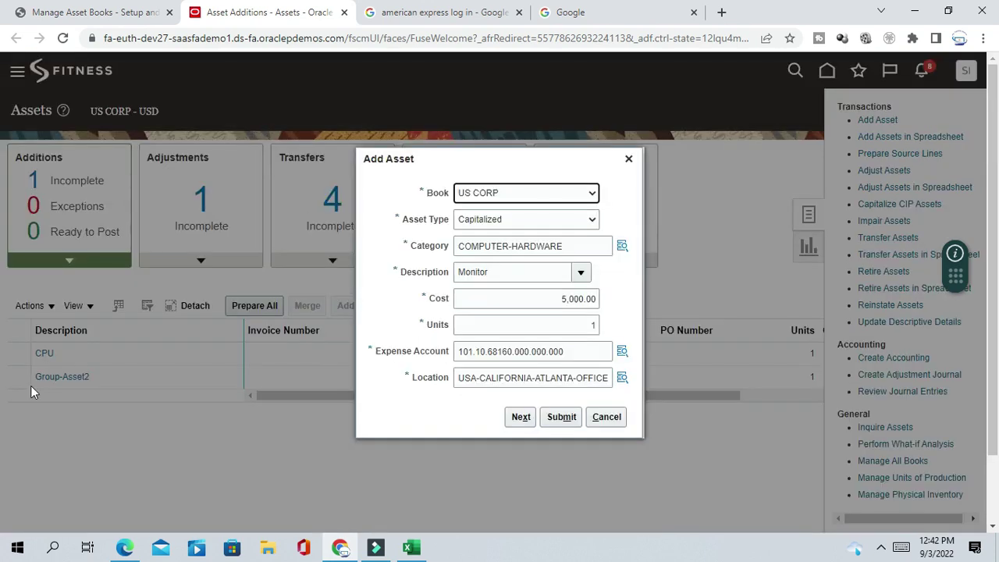
# Continue to the Monitor asset's full details and set its asset number to Monitor-1
pyautogui.click(521, 417)
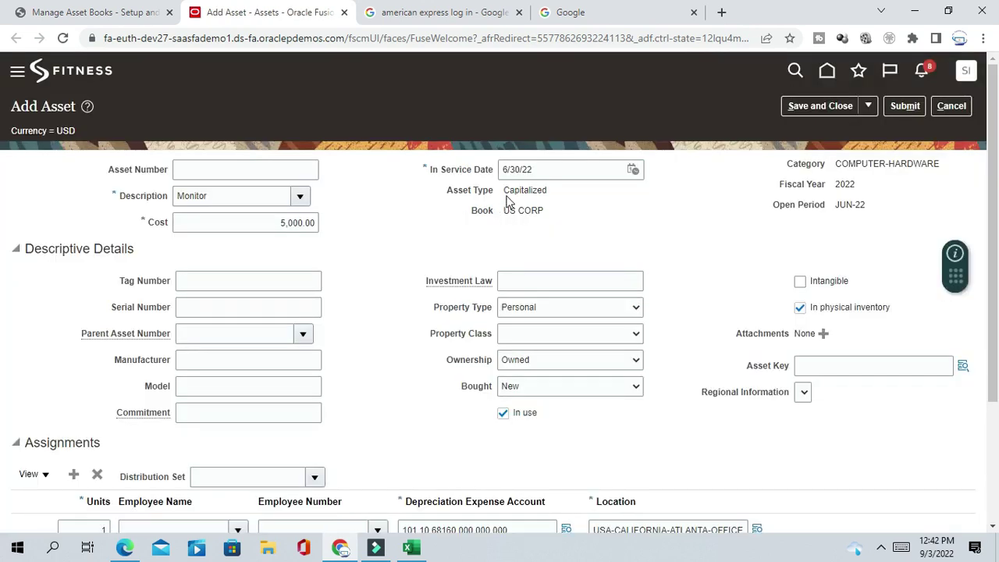
pyautogui.moveTo(504, 191); pyautogui.dragTo(548, 194)
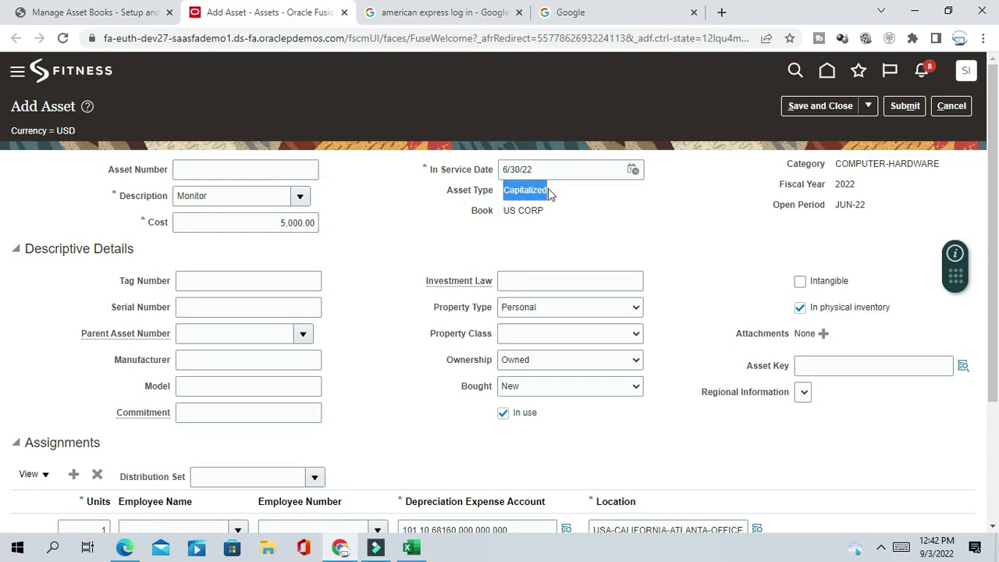
pyautogui.scroll(-1, 995, 131)
pyautogui.scroll(1, 996, 131)
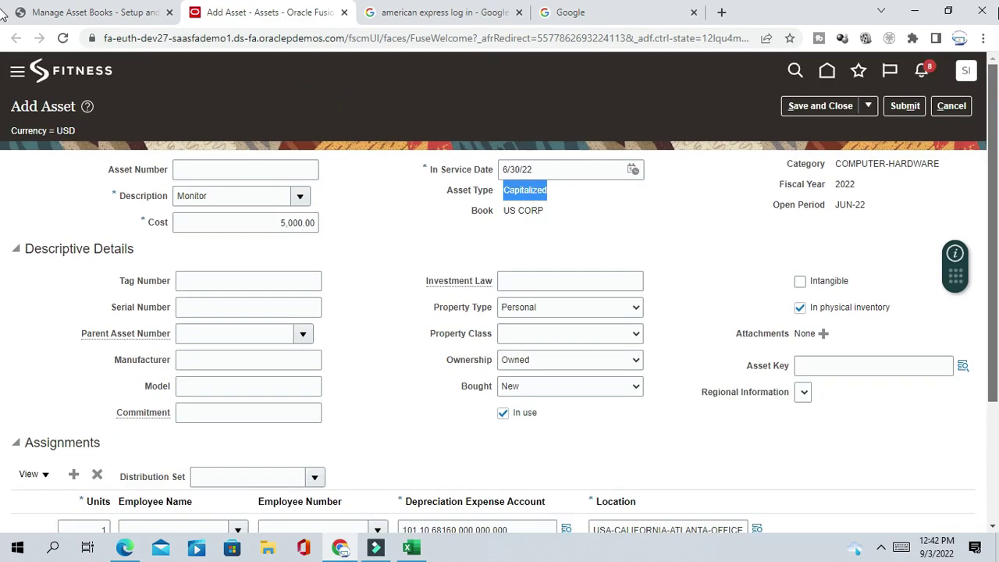
pyautogui.click(201, 168)
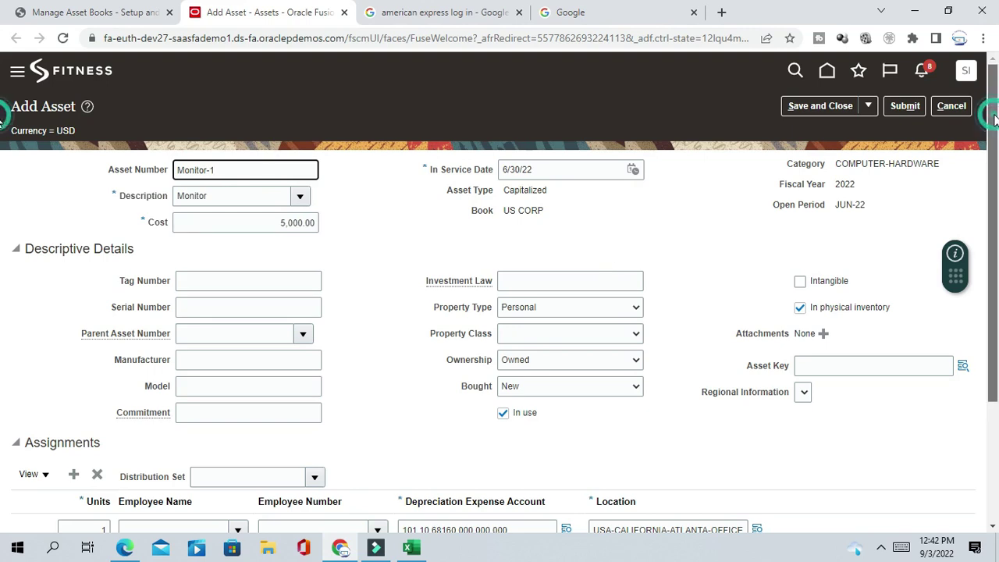
# Expand the Monitor asset's financial details and assign it to group asset number GROUP-2
pyautogui.scroll(-2, 993, 117)
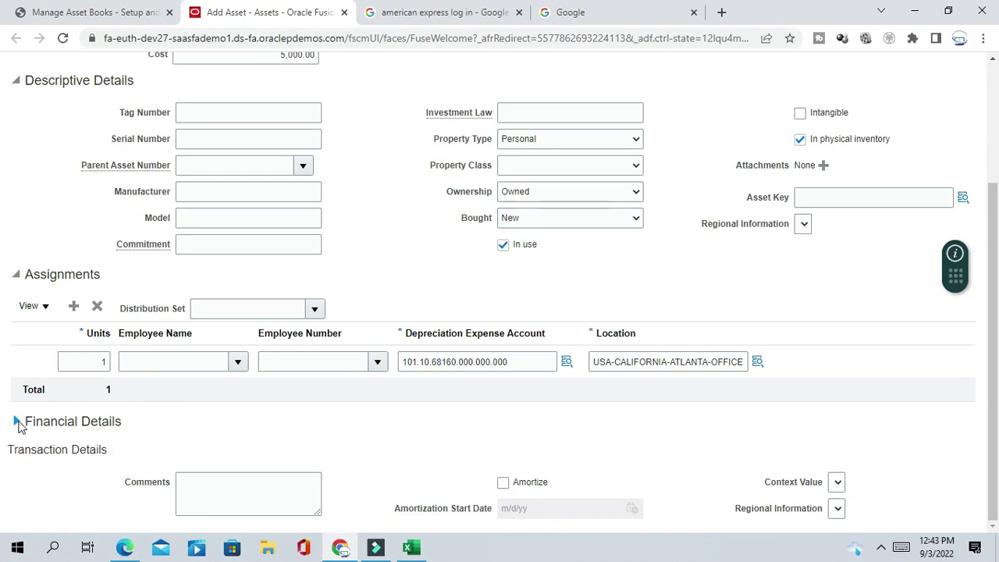
pyautogui.click(17, 422)
pyautogui.scroll(-3, 3, 336)
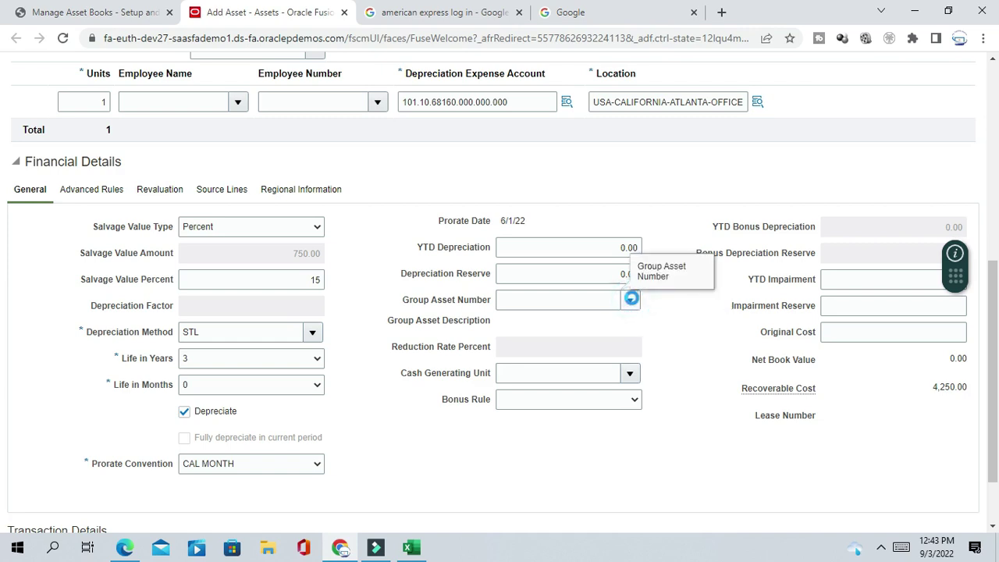
pyautogui.click(630, 301)
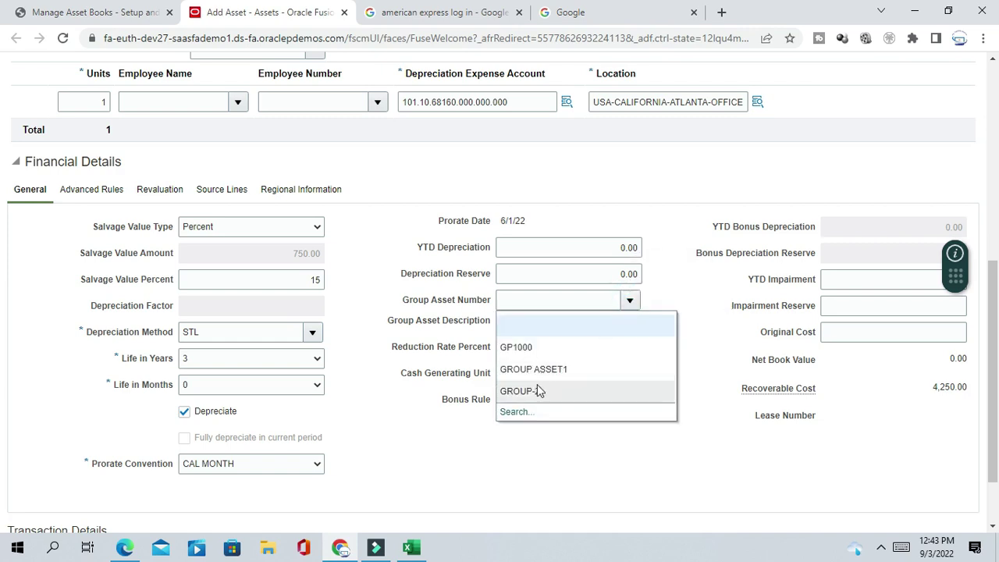
pyautogui.click(525, 390)
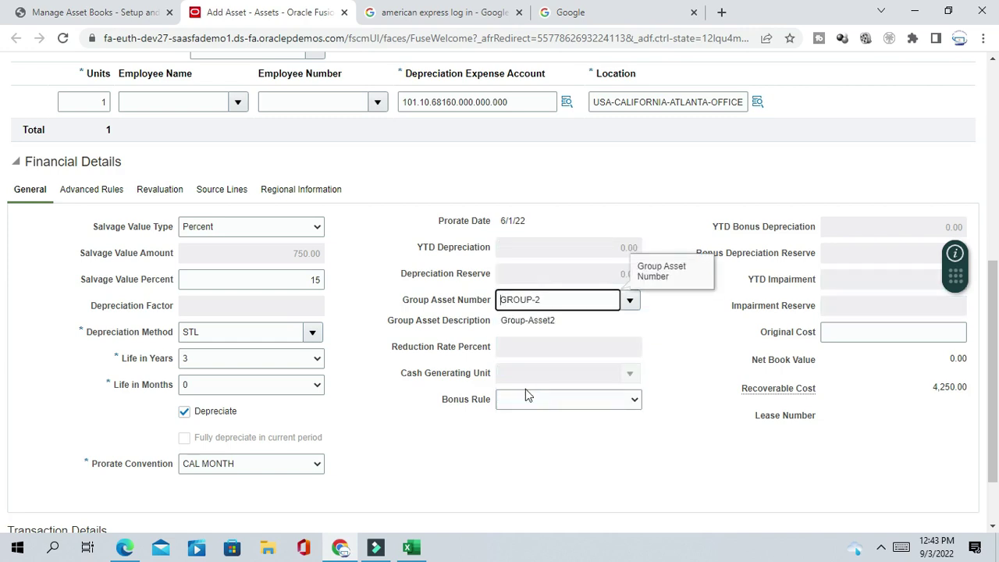
# Look over the remaining financial and transaction details and submit the Monitor asset
pyautogui.moveTo(991, 384); pyautogui.dragTo(994, 406)
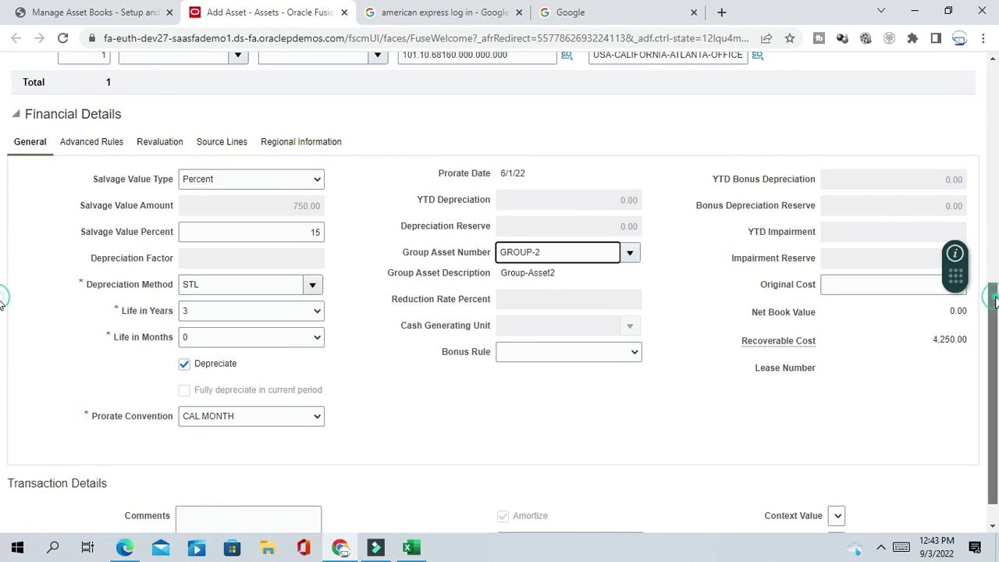
pyautogui.moveTo(995, 300); pyautogui.dragTo(998, 455)
pyautogui.scroll(7, 972, 211)
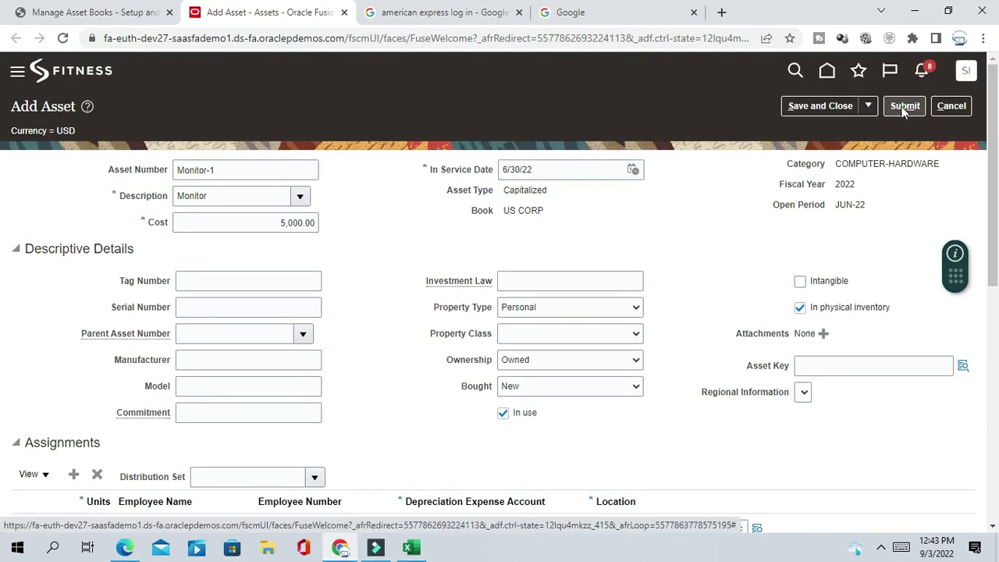
pyautogui.click(903, 110)
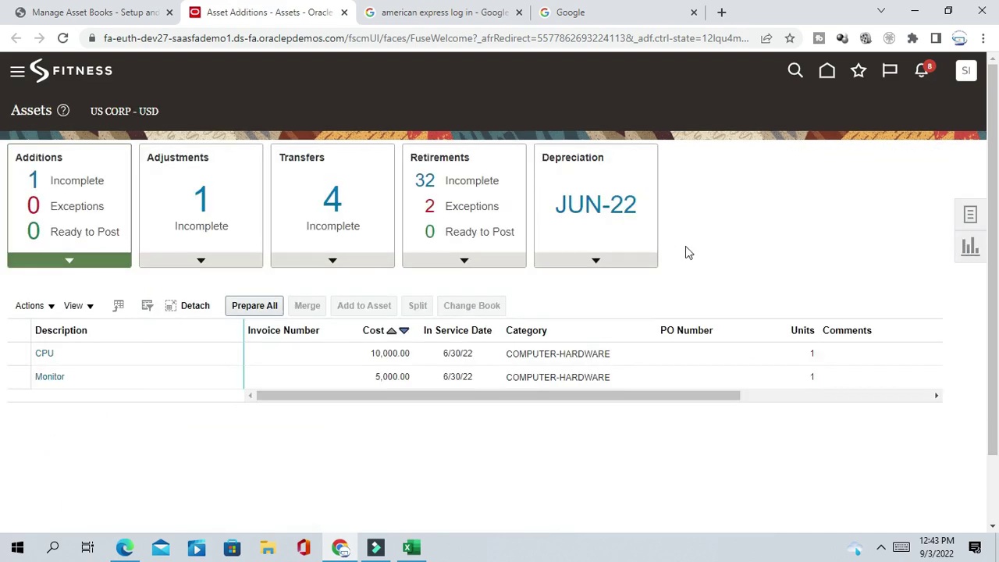
# Start adding another capitalized asset in book US CORP with major category COMPUTER and minor category HARDWARE
pyautogui.click(969, 214)
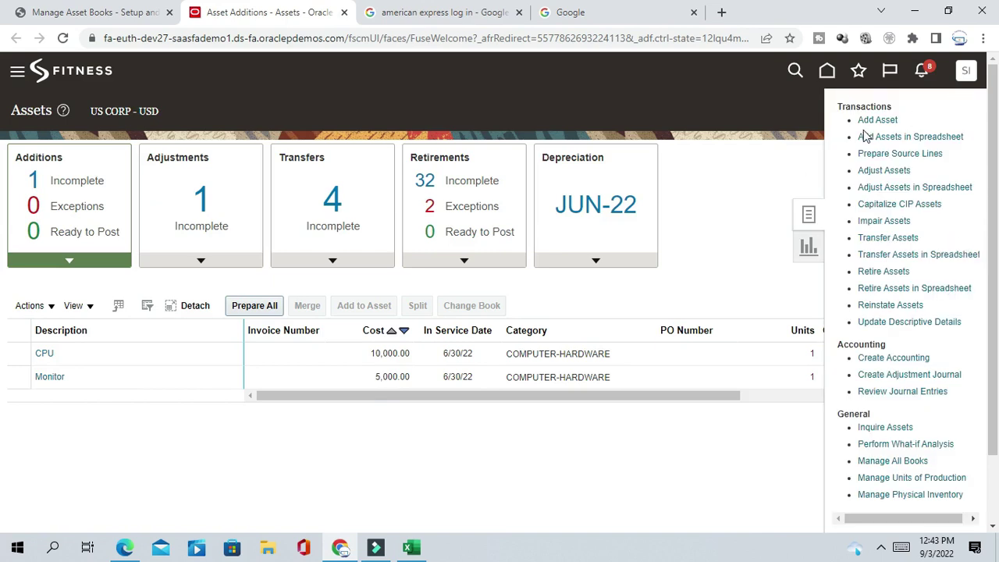
pyautogui.click(864, 122)
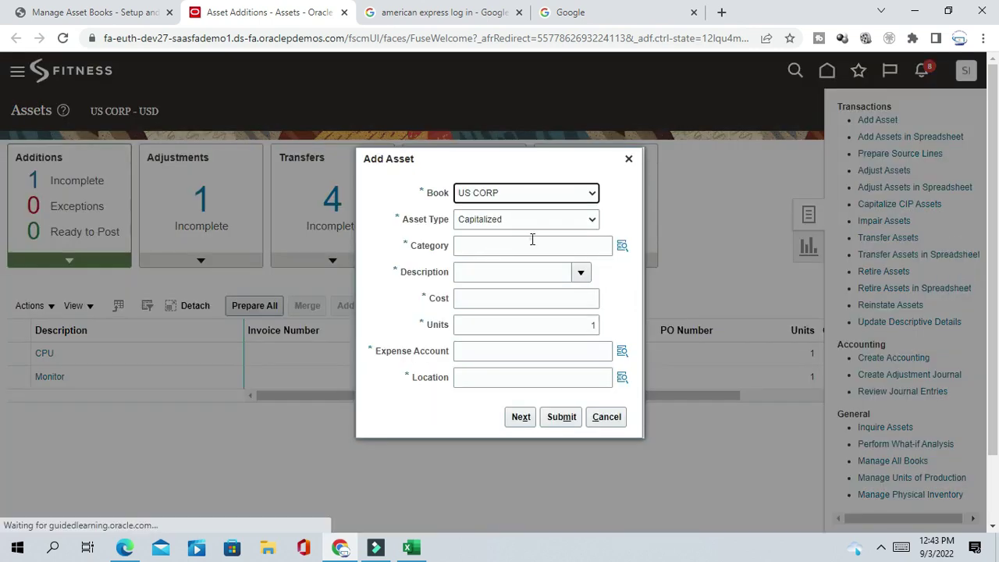
pyautogui.click(532, 240)
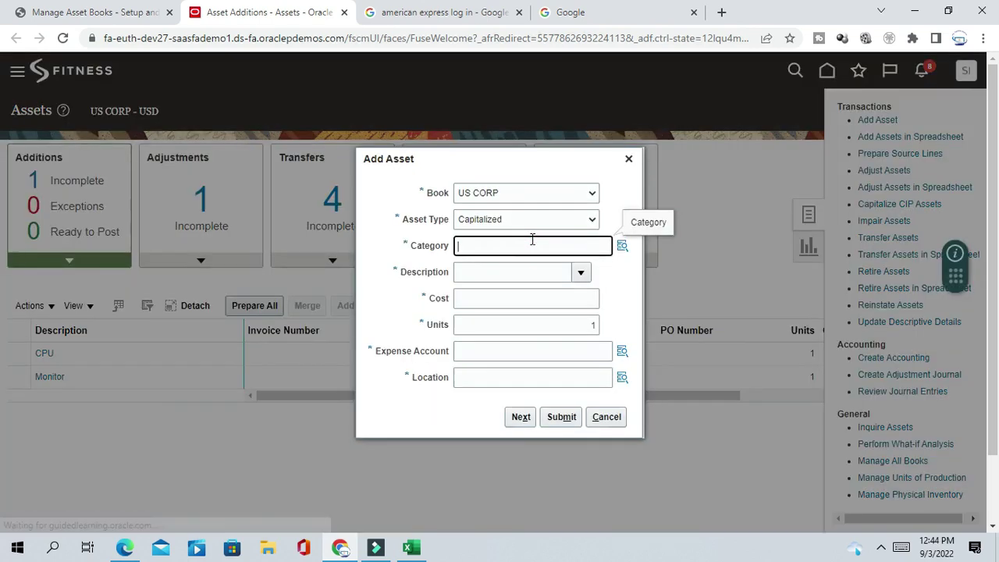
pyautogui.click(622, 244)
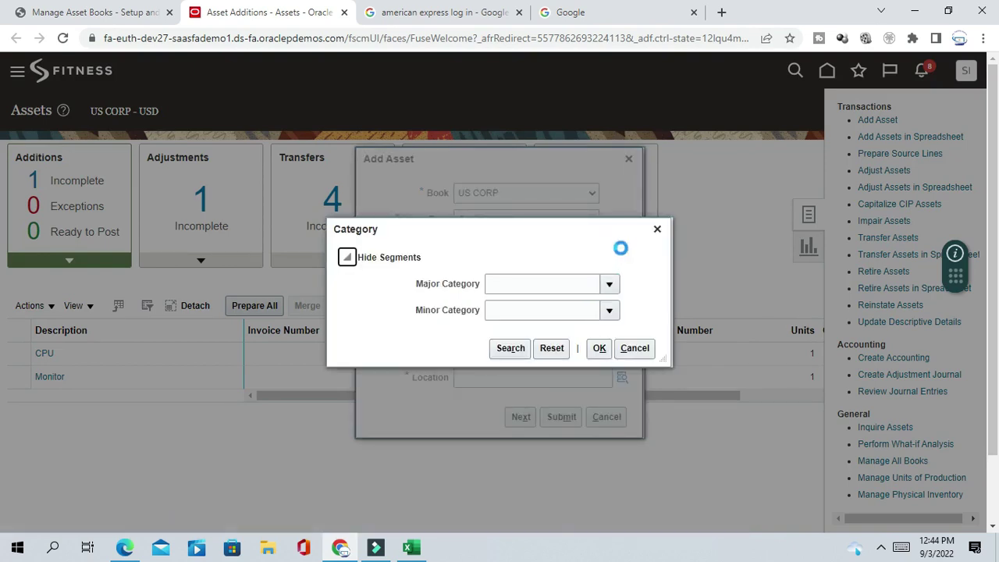
pyautogui.click(610, 286)
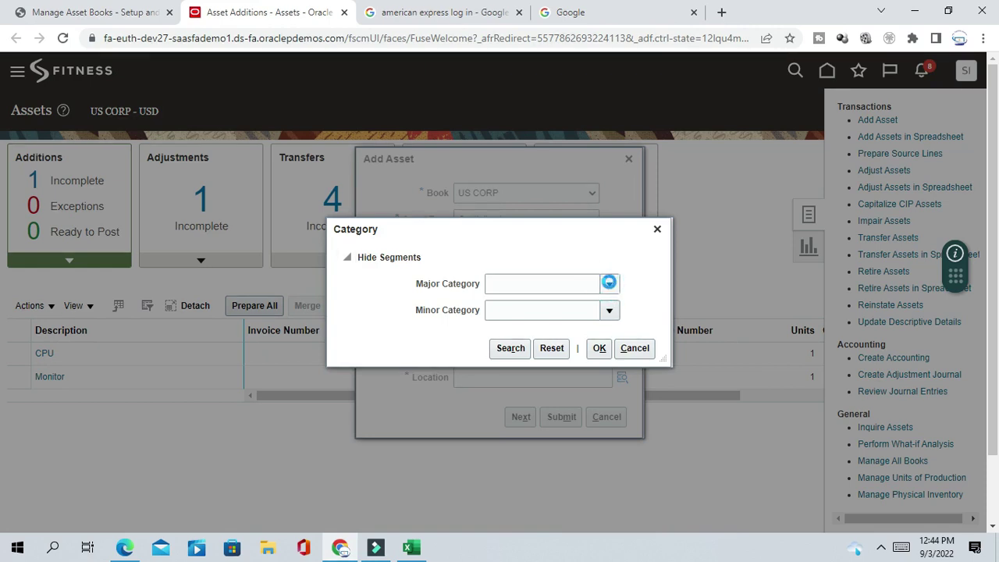
pyautogui.click(513, 316)
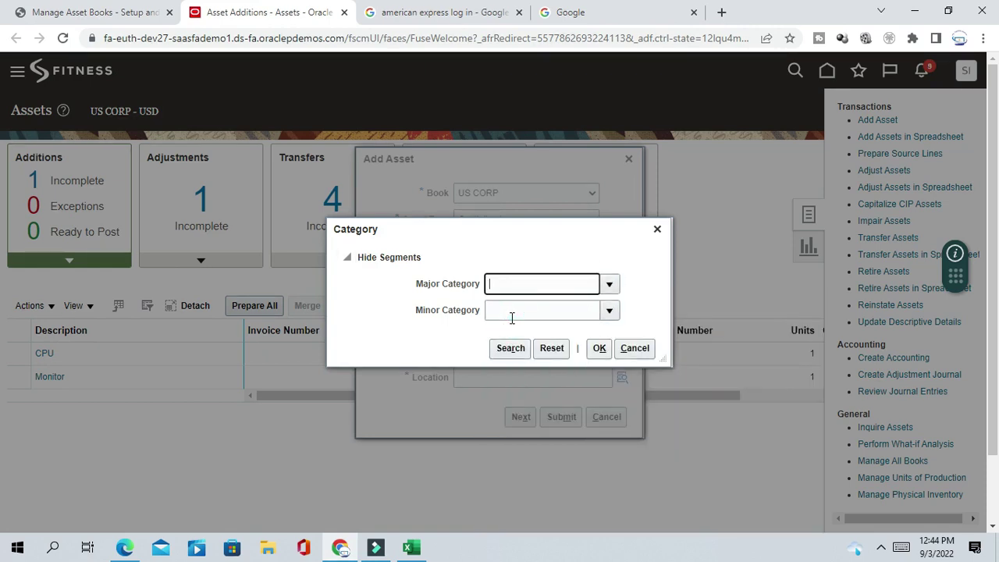
pyautogui.click(608, 310)
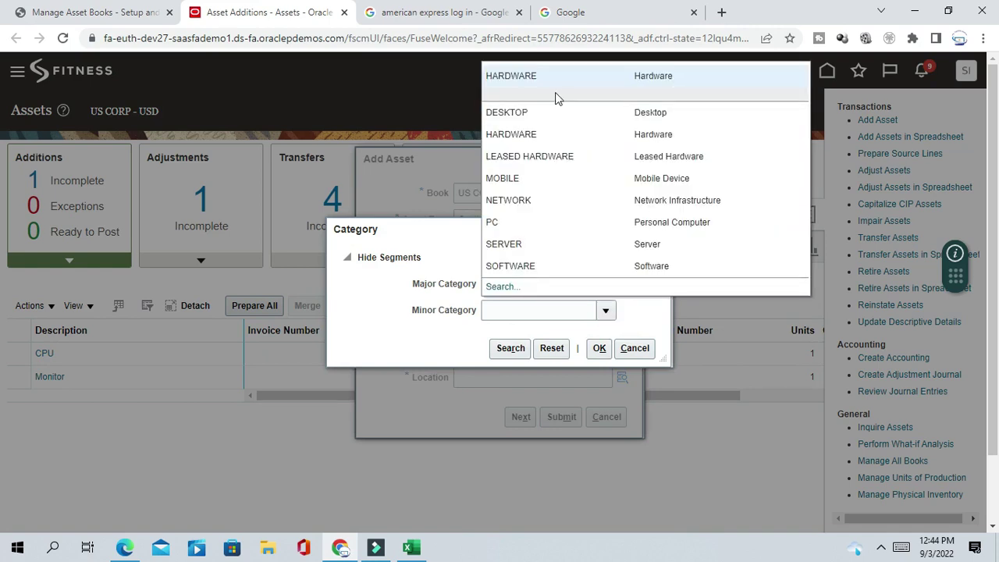
pyautogui.click(533, 81)
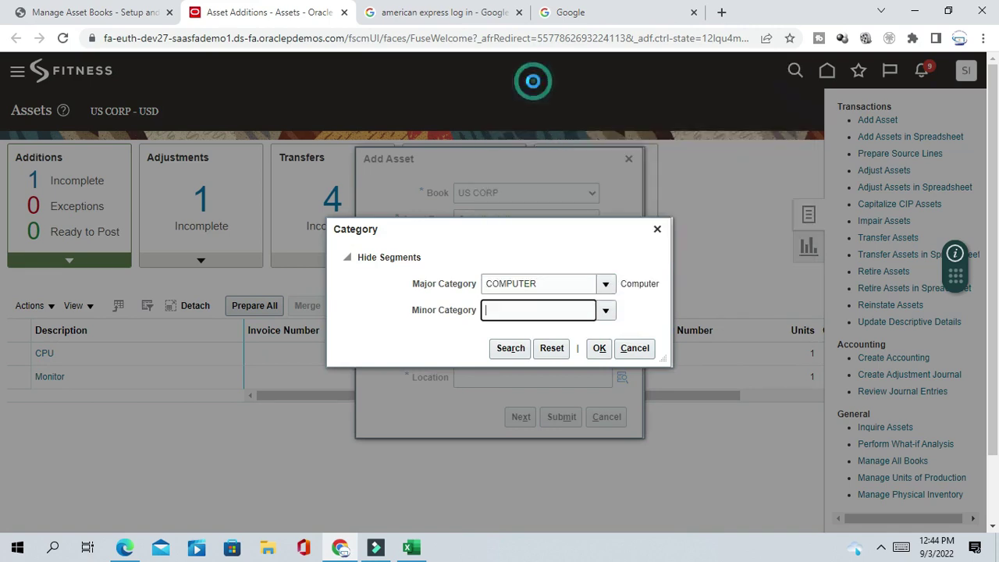
pyautogui.click(599, 349)
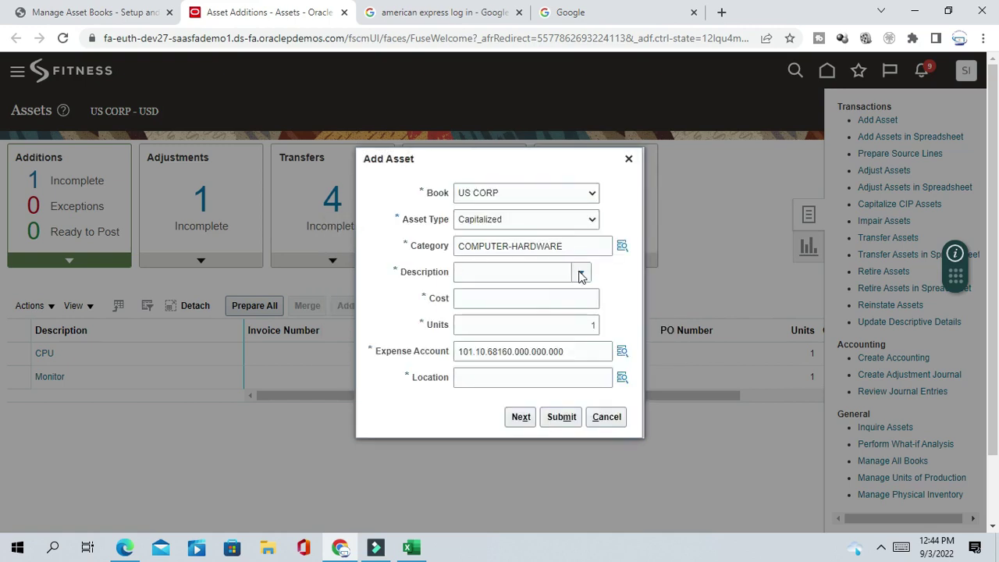
# Describe the second asset as CPU and set its cost to 12,000
pyautogui.click(523, 273)
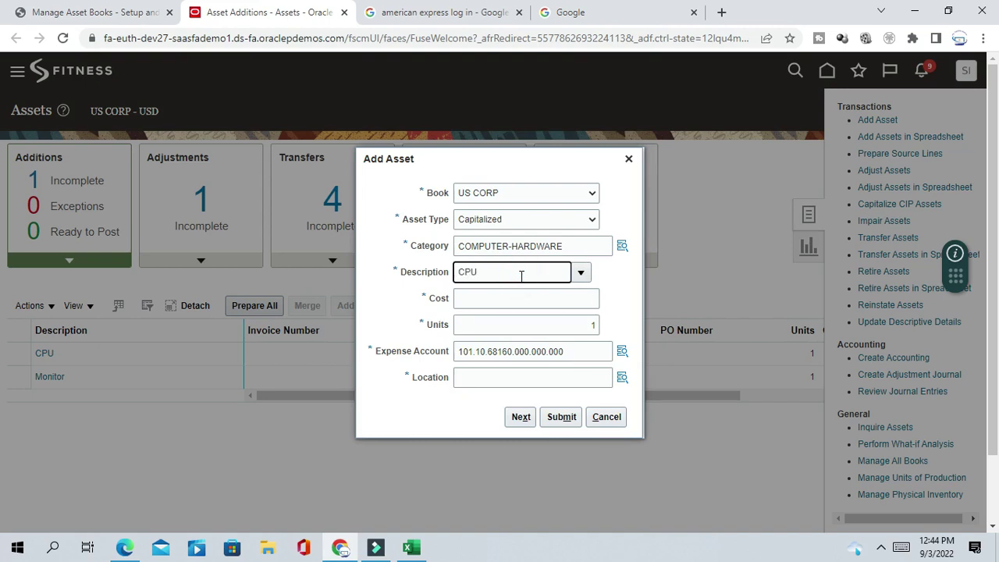
pyautogui.click(524, 298)
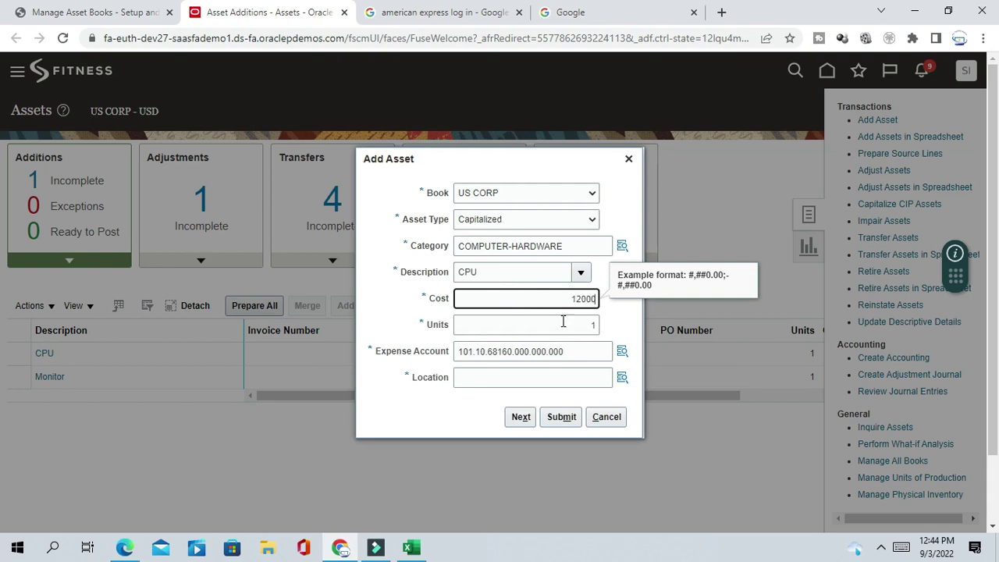
pyautogui.click(617, 326)
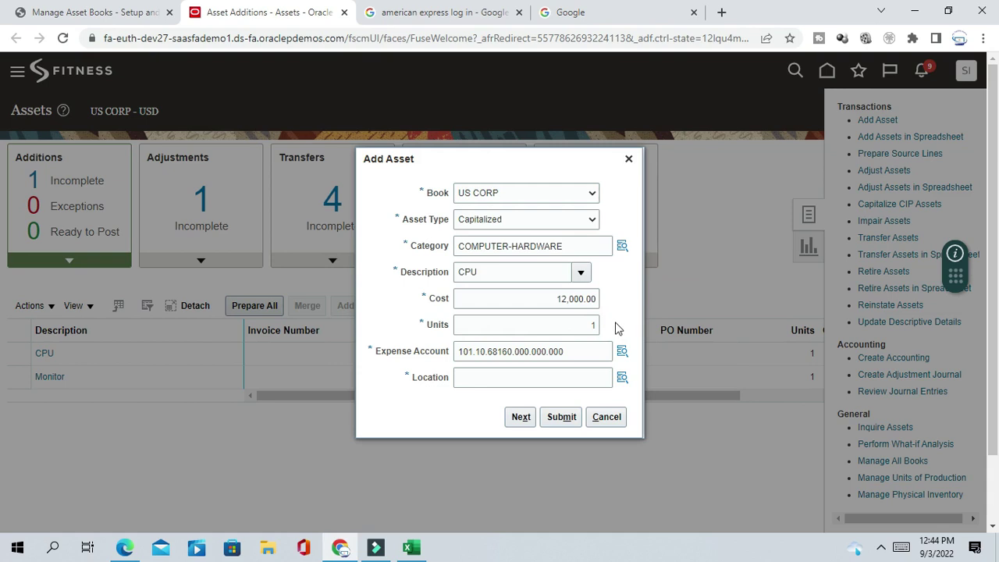
# Search the locations for country USA and set the CPU asset's location to USA-CALIFORNIA-ATLANTA-OFFICE
pyautogui.click(622, 377)
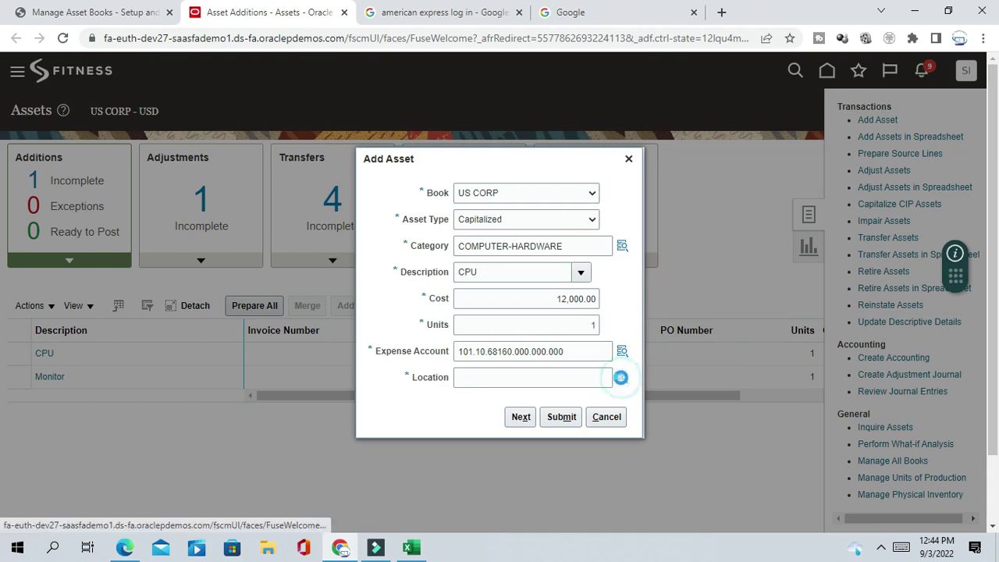
pyautogui.click(575, 338)
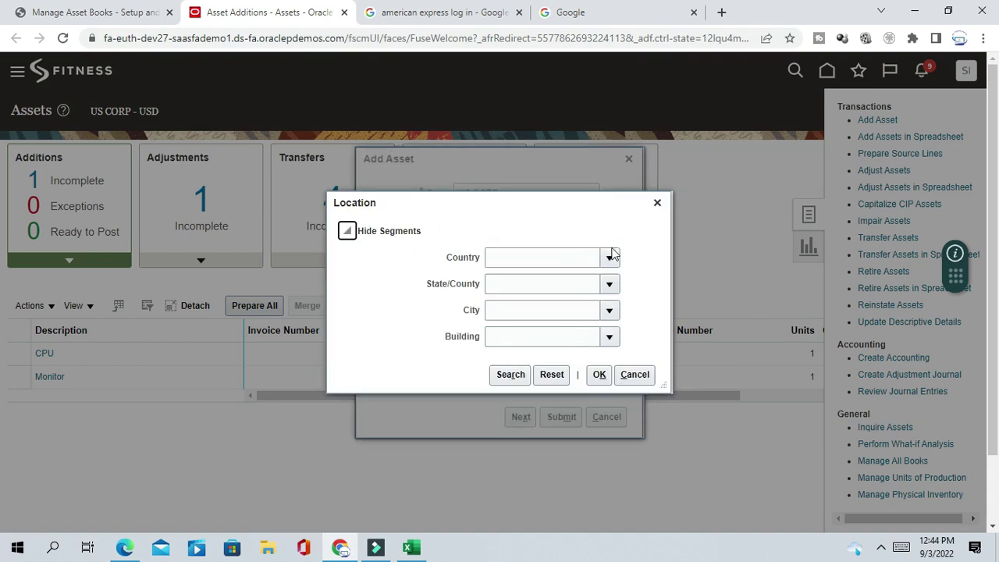
pyautogui.click(523, 258)
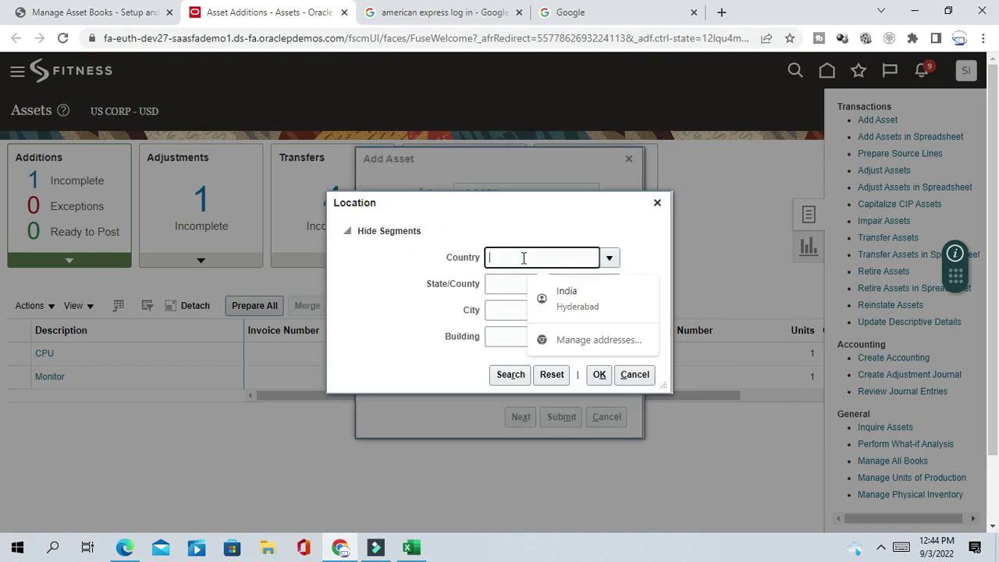
pyautogui.write('us')
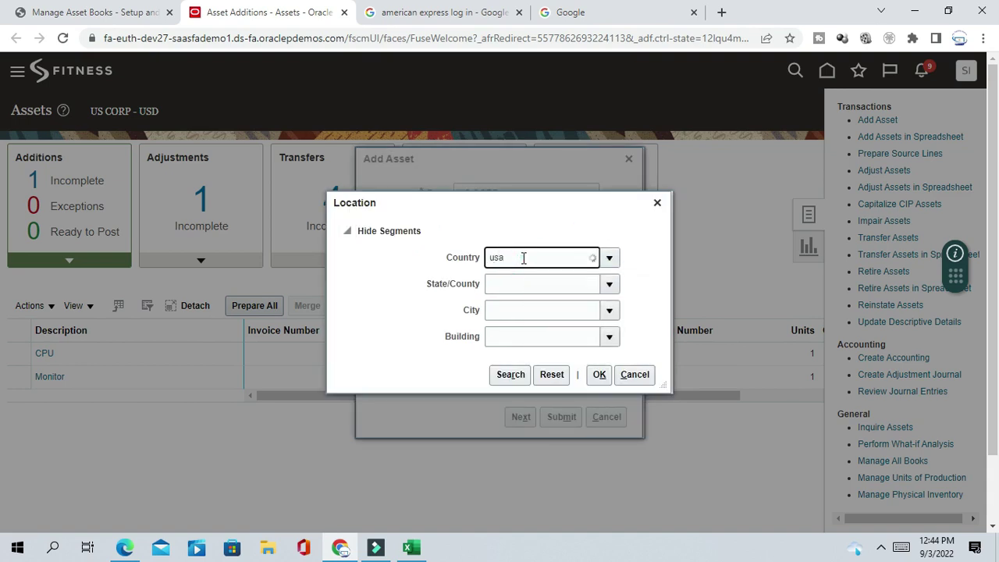
pyautogui.write('a')
pyautogui.click(526, 283)
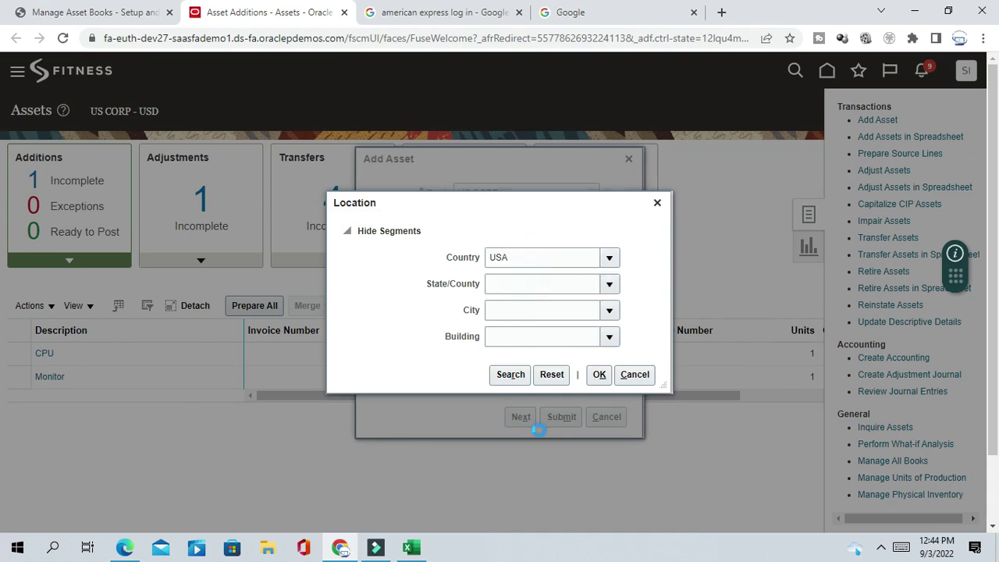
pyautogui.click(511, 375)
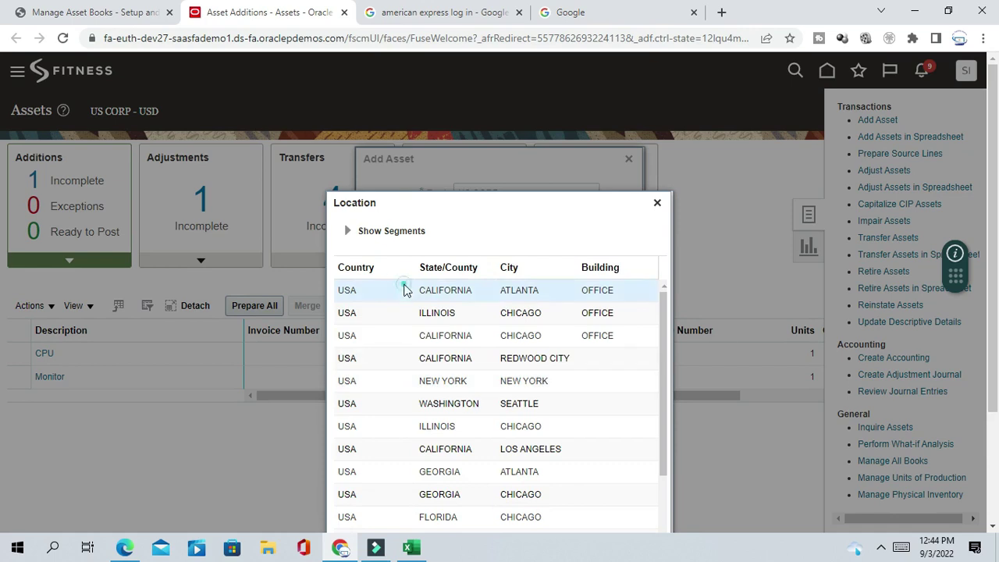
pyautogui.moveTo(995, 181); pyautogui.dragTo(996, 289)
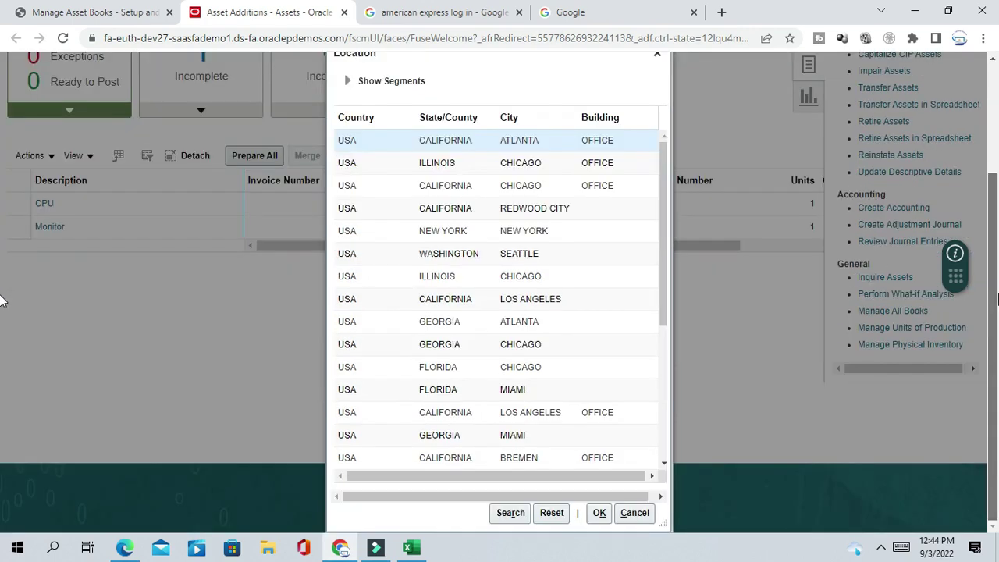
pyautogui.click(598, 512)
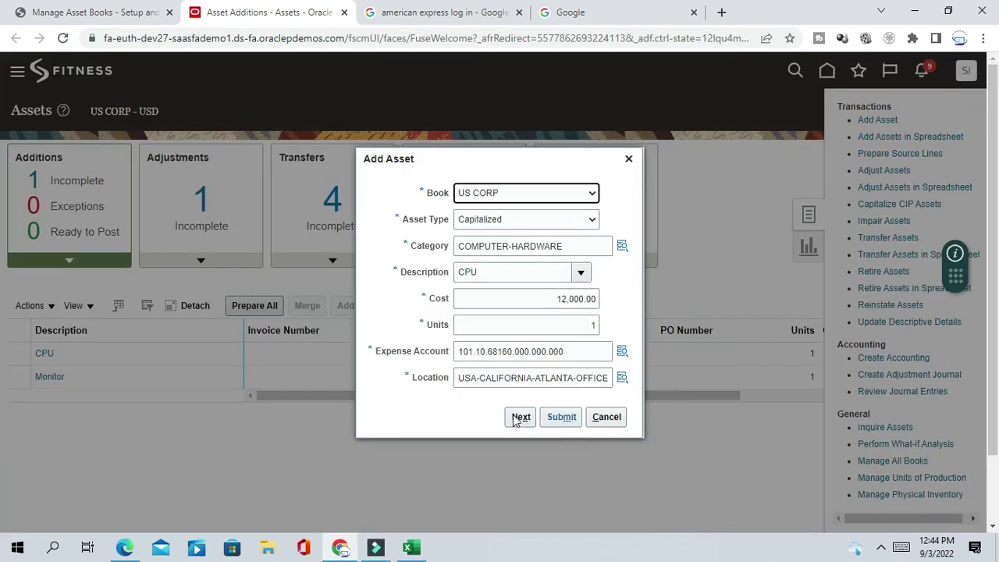
# Continue to the CPU asset's full details and enter CPU-1 as its asset number
pyautogui.click(518, 420)
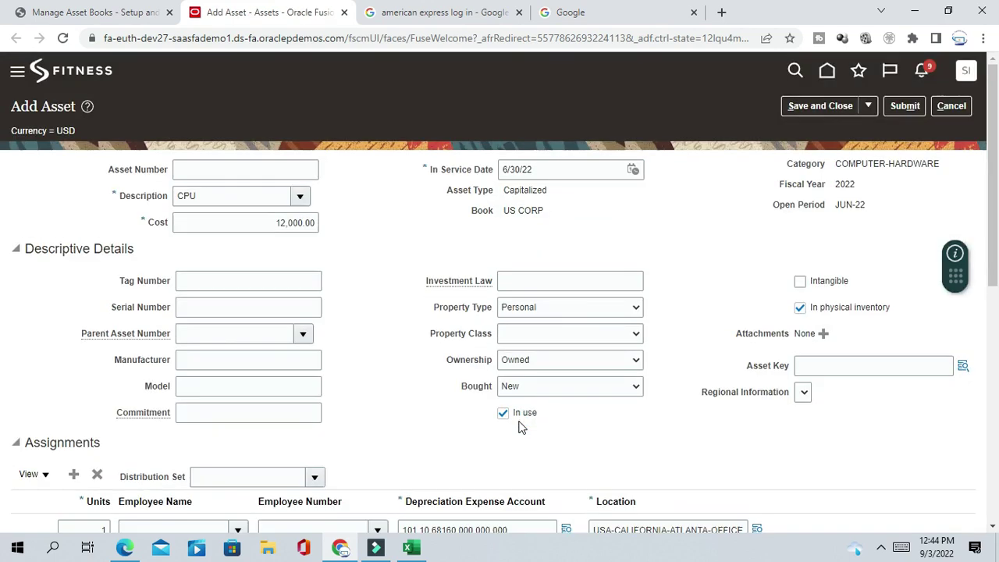
pyautogui.click(258, 167)
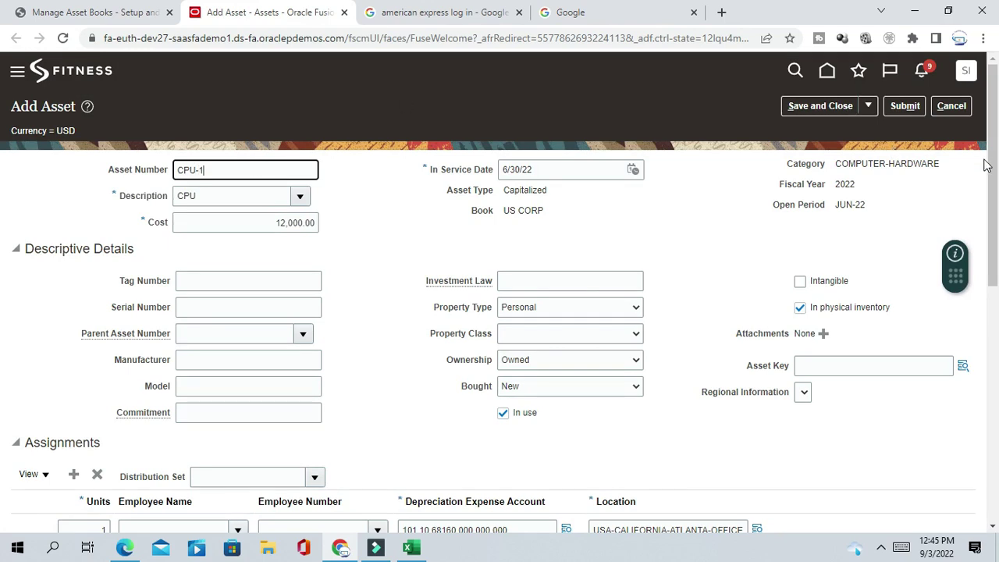
# Assign the CPU asset to group asset number GROUP-2 in its financial details and submit it
pyautogui.moveTo(993, 156); pyautogui.dragTo(995, 329)
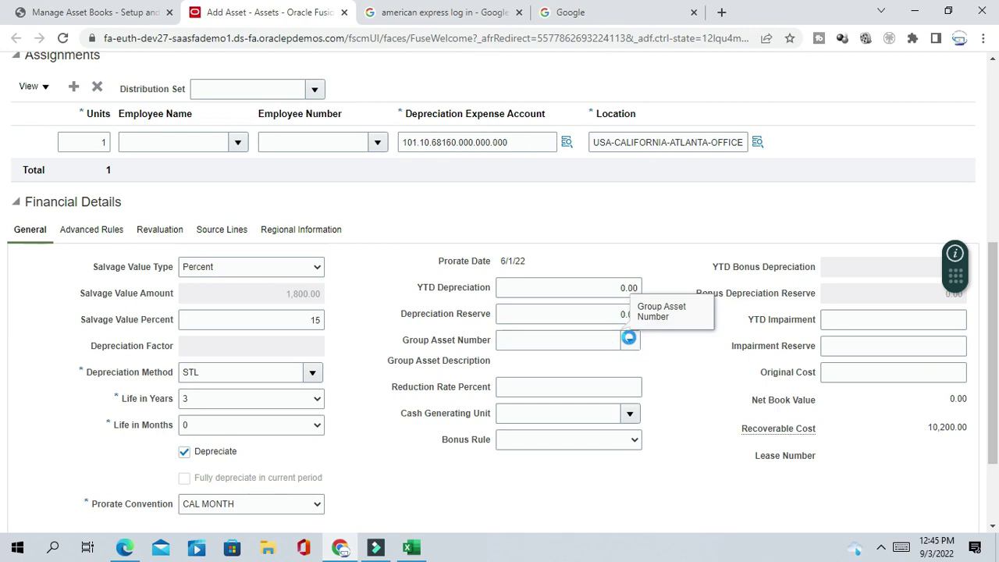
pyautogui.click(628, 337)
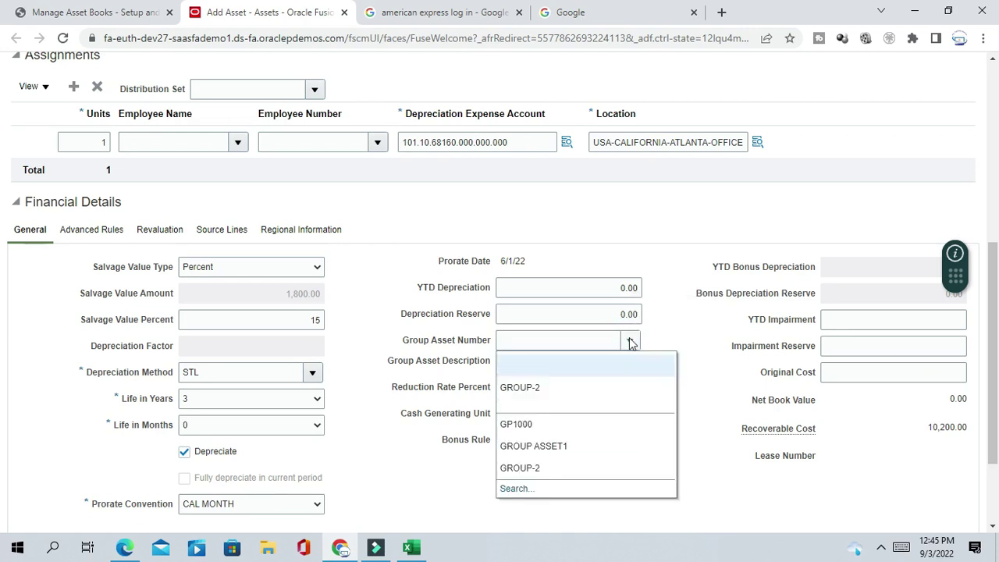
pyautogui.click(541, 387)
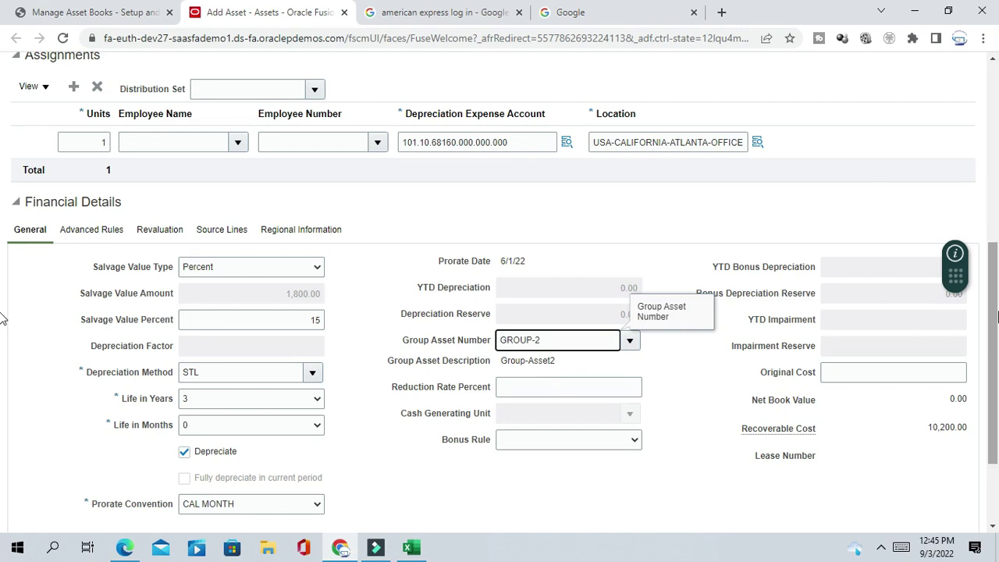
pyautogui.scroll(5, 993, 305)
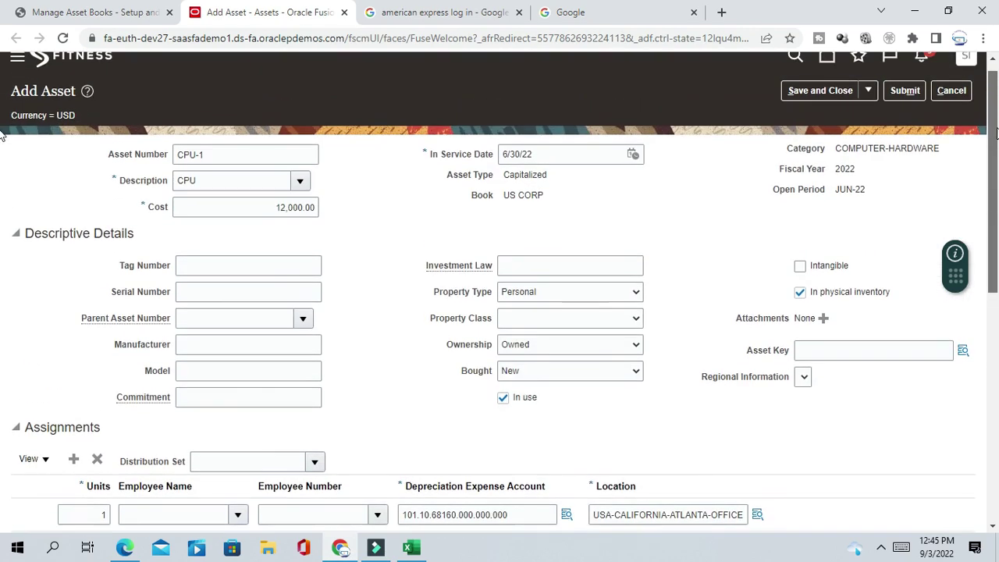
pyautogui.click(906, 90)
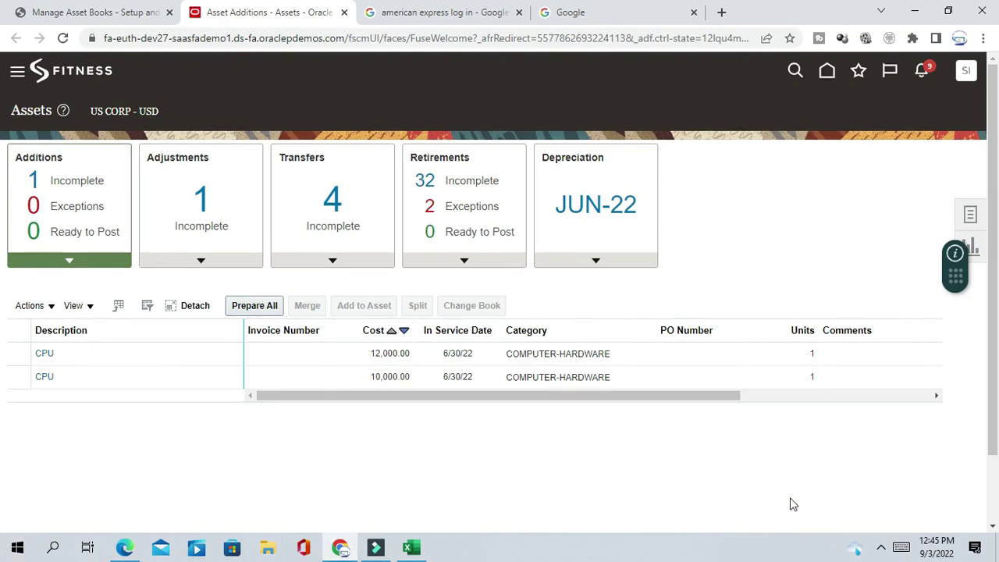
# Open the asset inquiry and search book US CORP for asset numbers beginning with GROUP
pyautogui.click(969, 217)
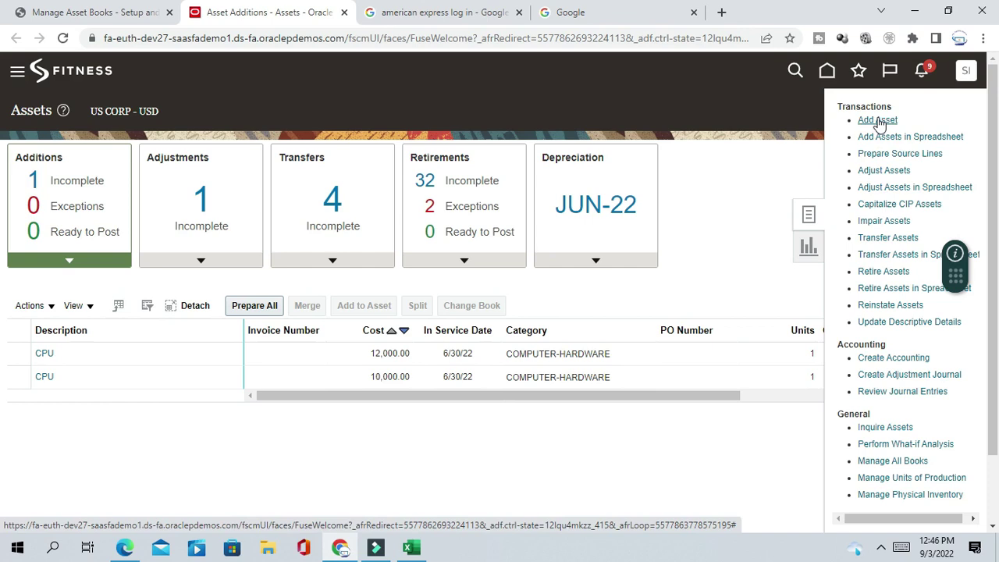
pyautogui.click(884, 427)
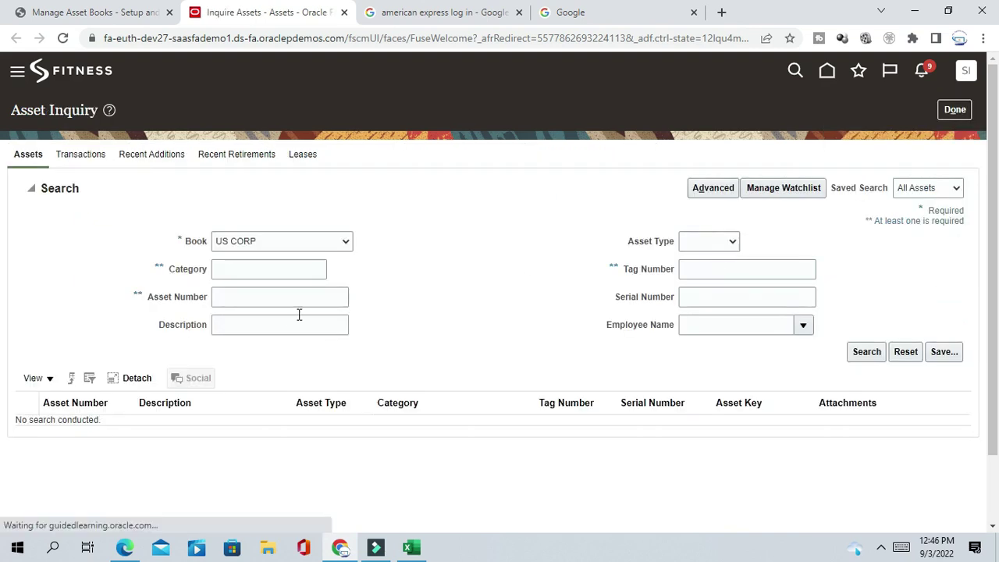
pyautogui.click(267, 296)
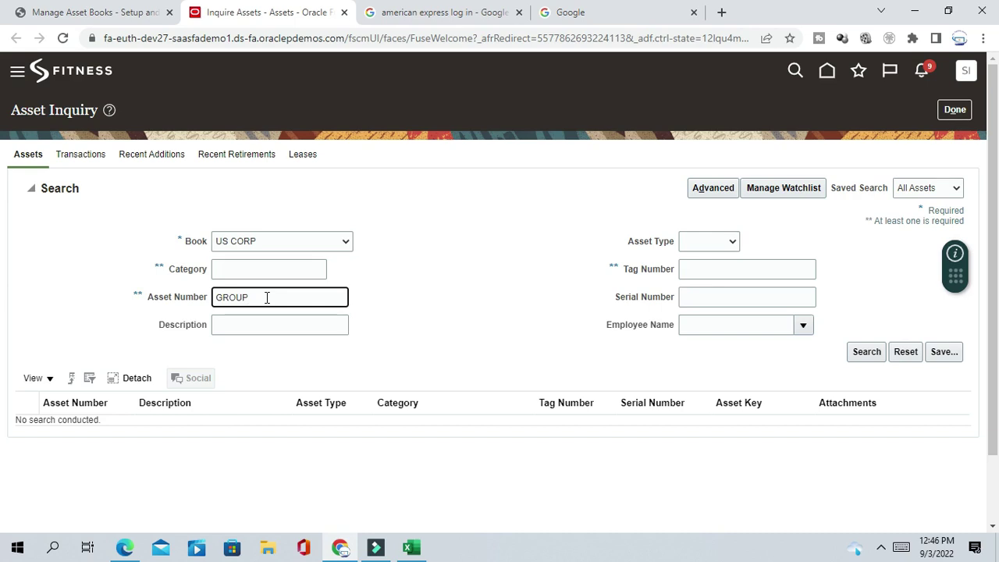
pyautogui.click(863, 358)
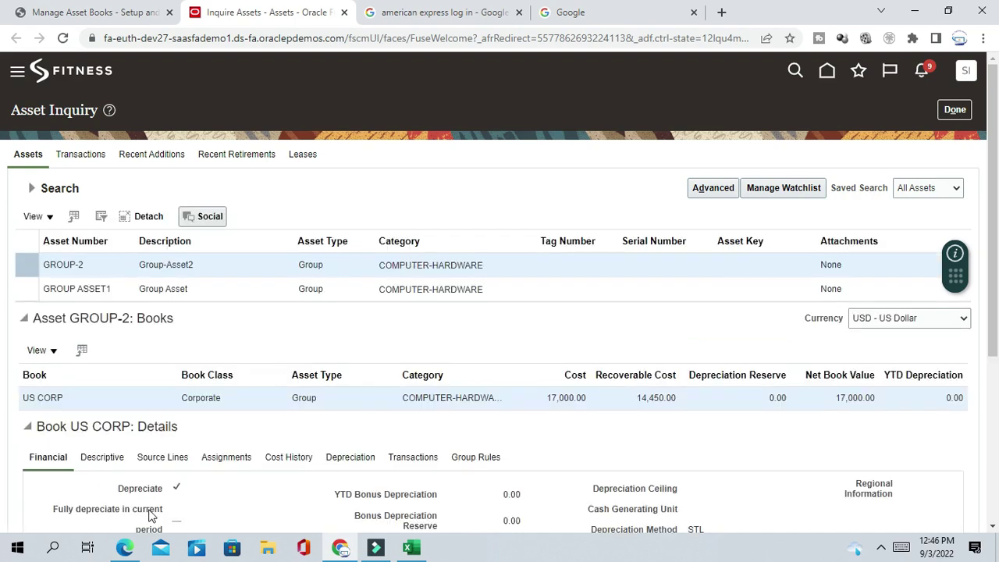
# Examine the current cost and net book value in GROUP-2's financial details, and close the inquiry
pyautogui.click(65, 264)
pyautogui.moveTo(994, 115); pyautogui.dragTo(996, 280)
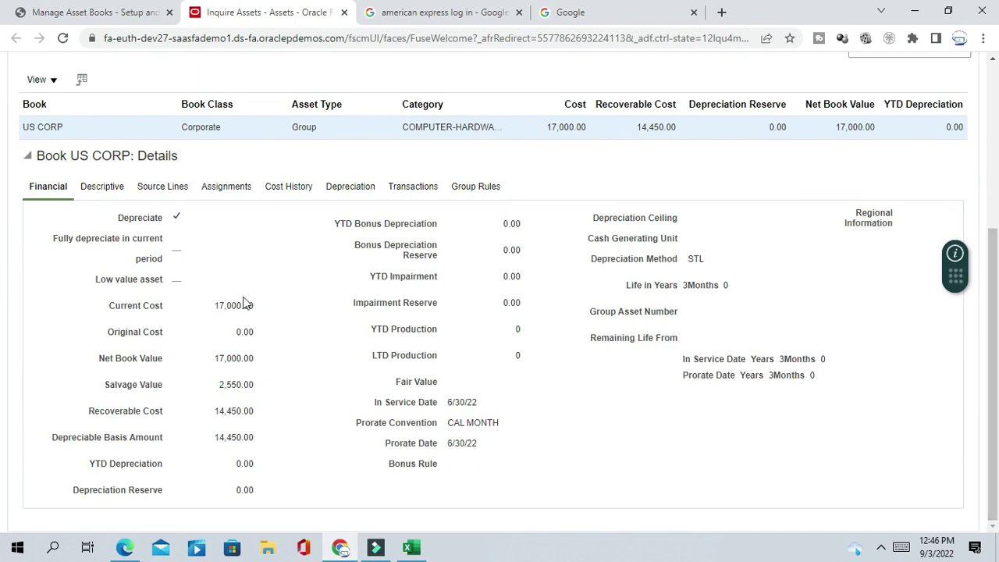
pyautogui.moveTo(218, 305); pyautogui.dragTo(255, 307)
pyautogui.moveTo(216, 357); pyautogui.dragTo(258, 363)
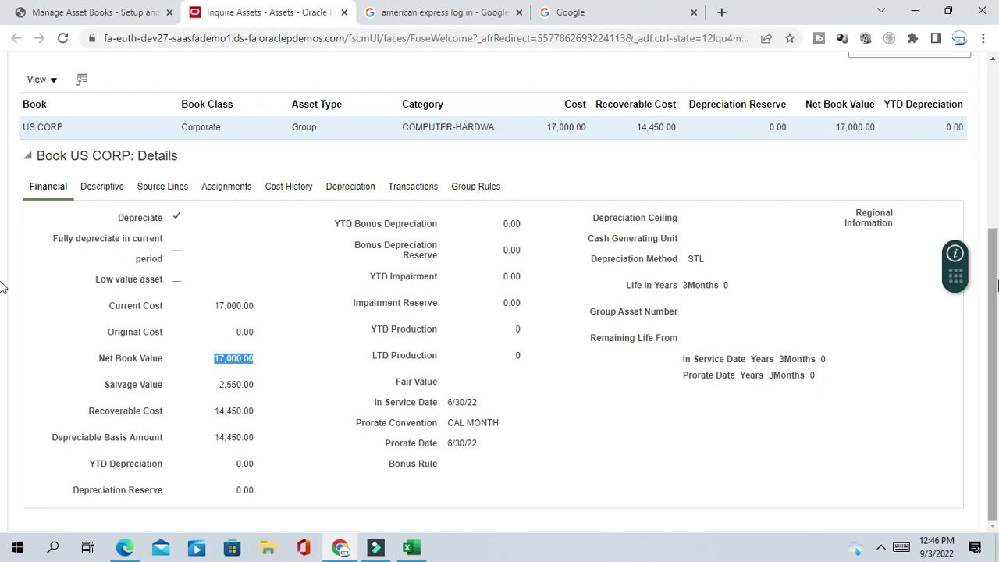
pyautogui.moveTo(993, 277); pyautogui.dragTo(995, 76)
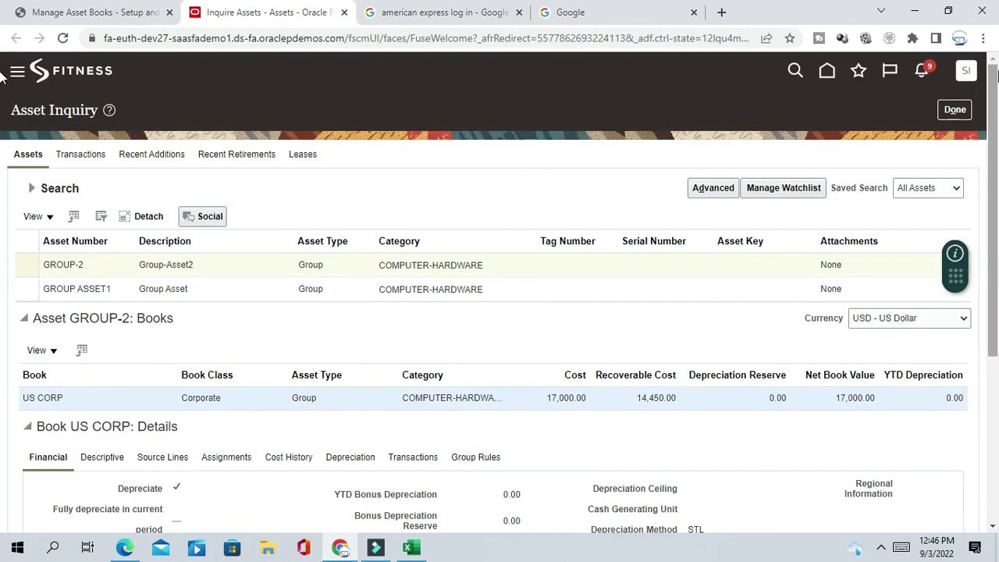
pyautogui.click(956, 110)
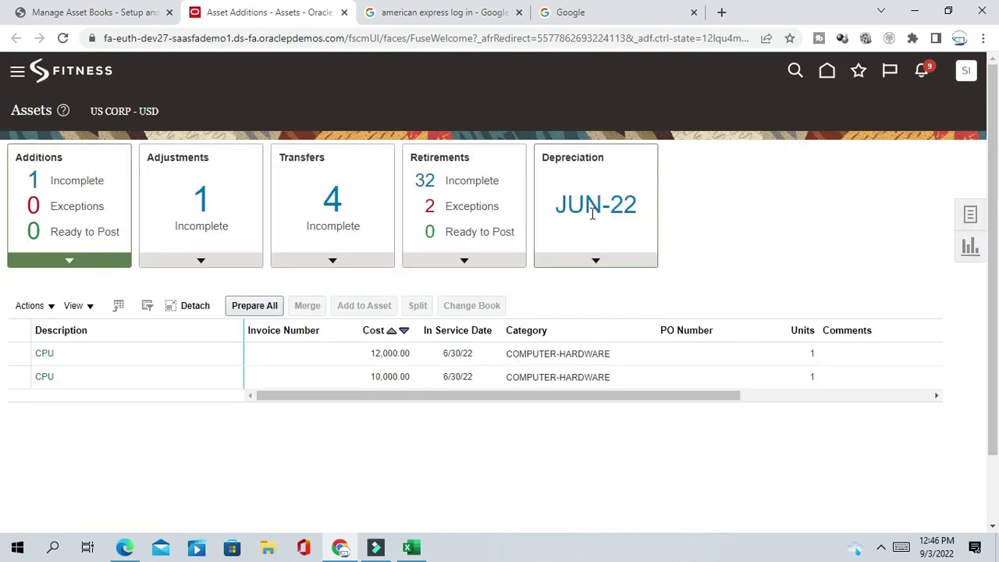
# Calculate depreciation for book US CORP in period JUN-22 and dismiss the submission notice
pyautogui.click(595, 262)
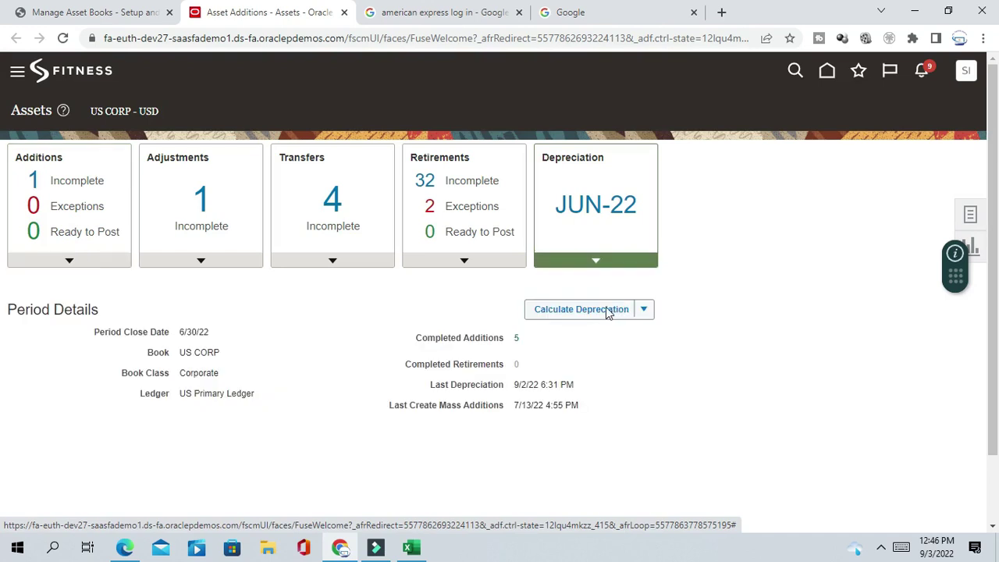
pyautogui.click(605, 311)
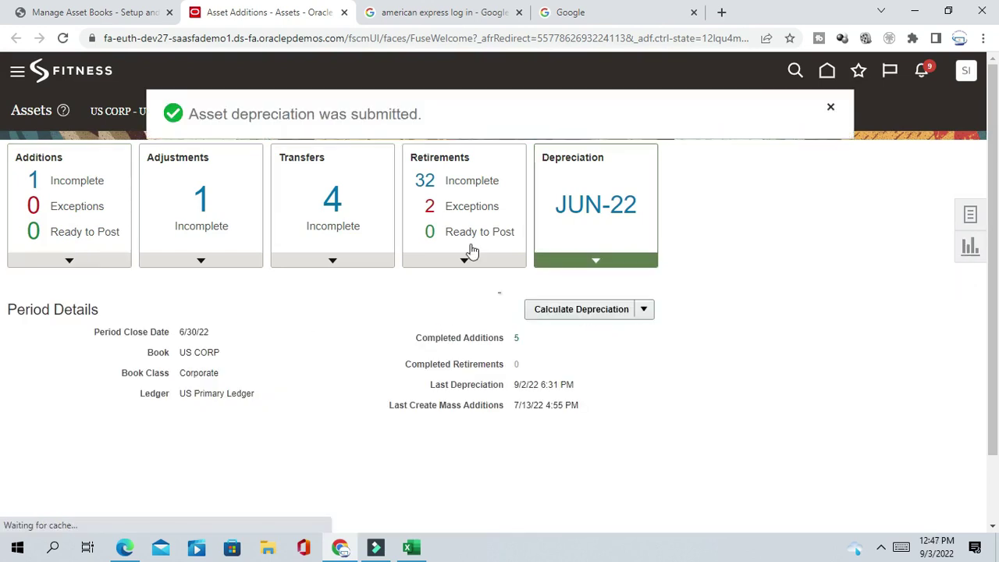
pyautogui.click(830, 107)
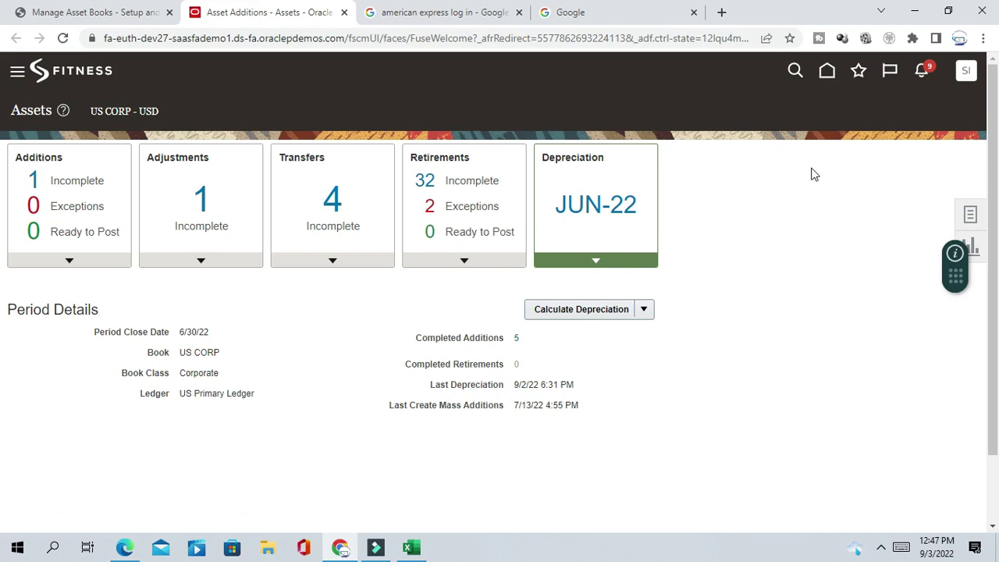
# Open the home page in a new browser tab and check the depreciation run among the scheduled processes
pyautogui.rightClick(826, 70)
pyautogui.click(864, 82)
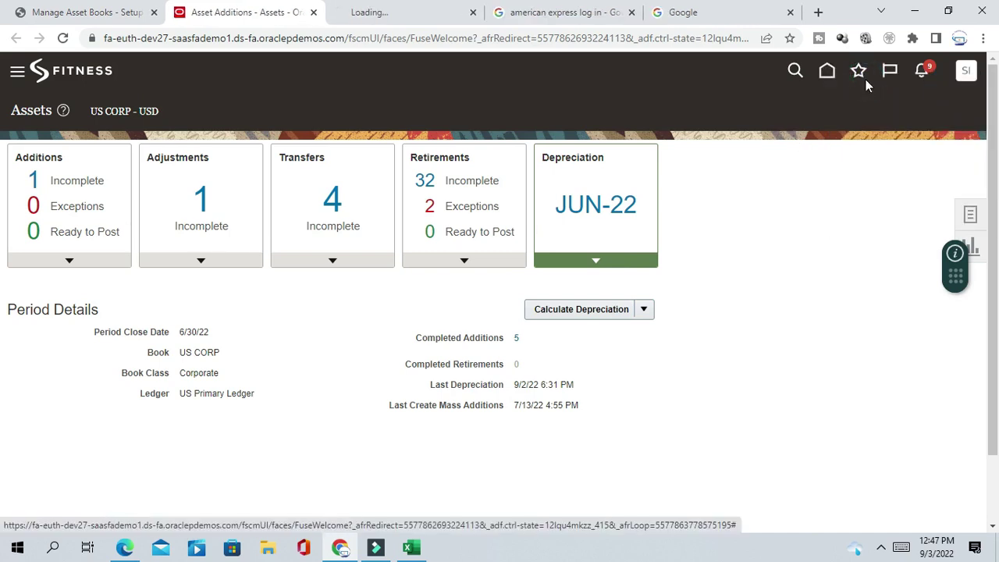
pyautogui.click(381, 12)
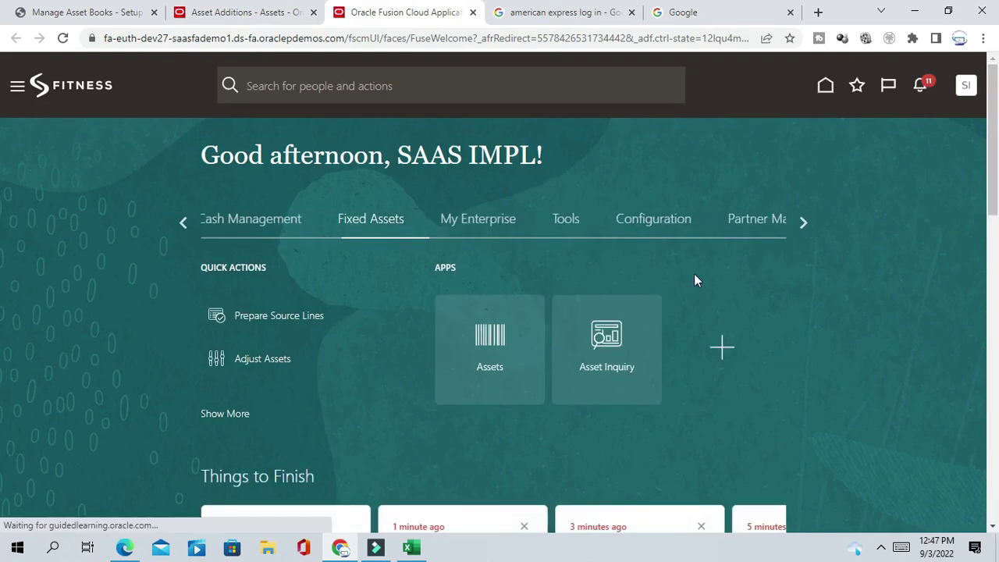
pyautogui.click(553, 224)
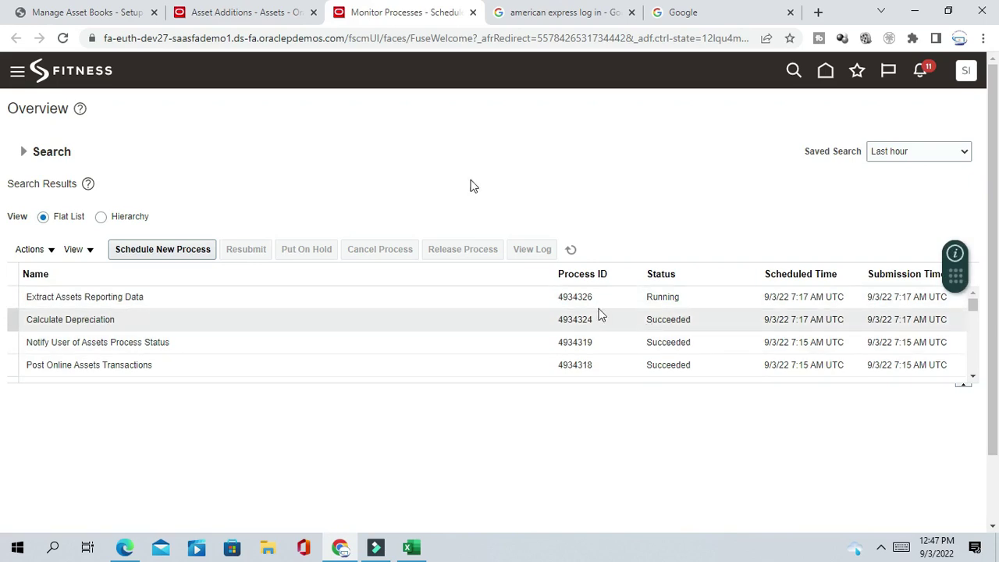
# Return to the Assets work area and search the asset inquiry for the GROUP asset numbers in book US CORP
pyautogui.click(230, 11)
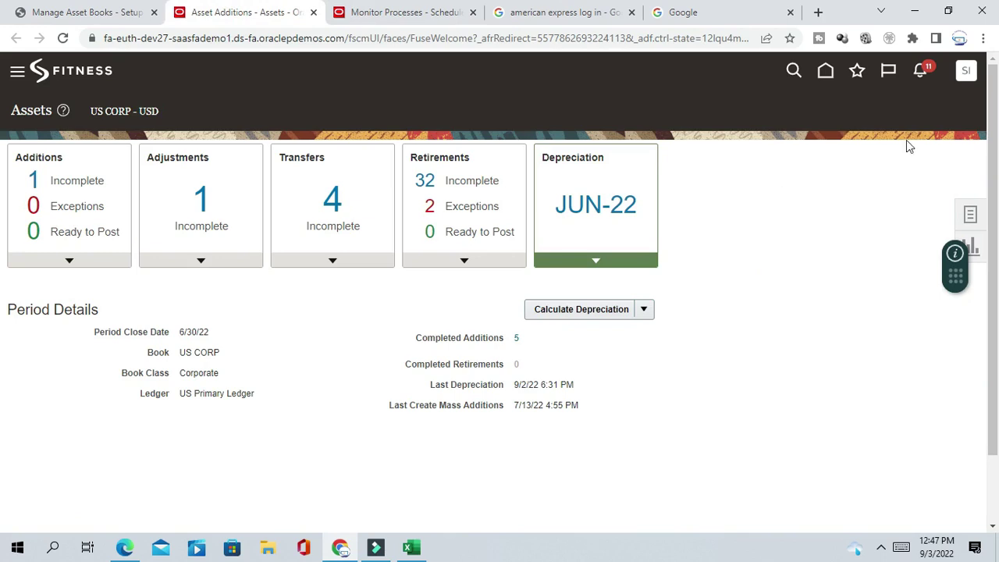
pyautogui.click(970, 213)
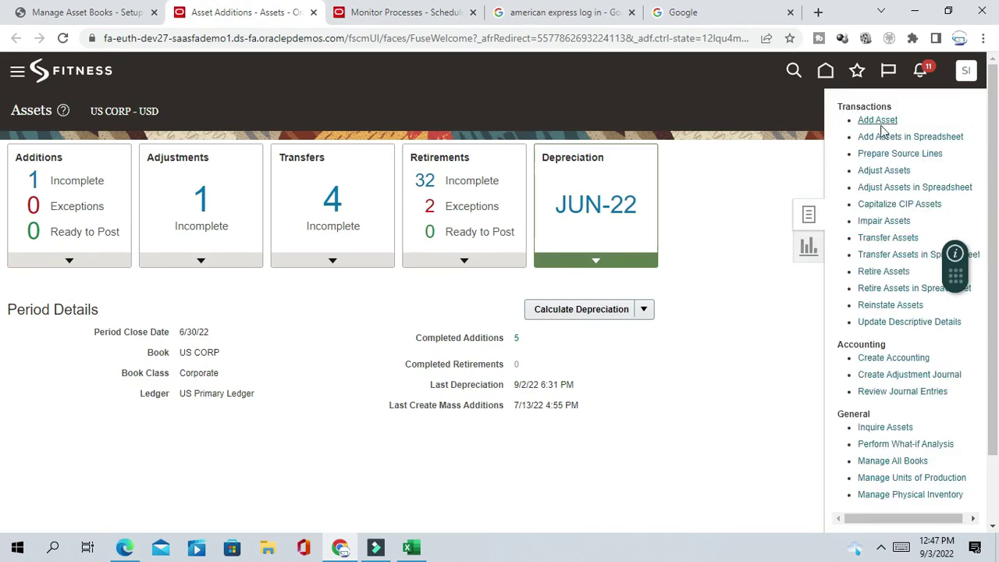
pyautogui.click(886, 427)
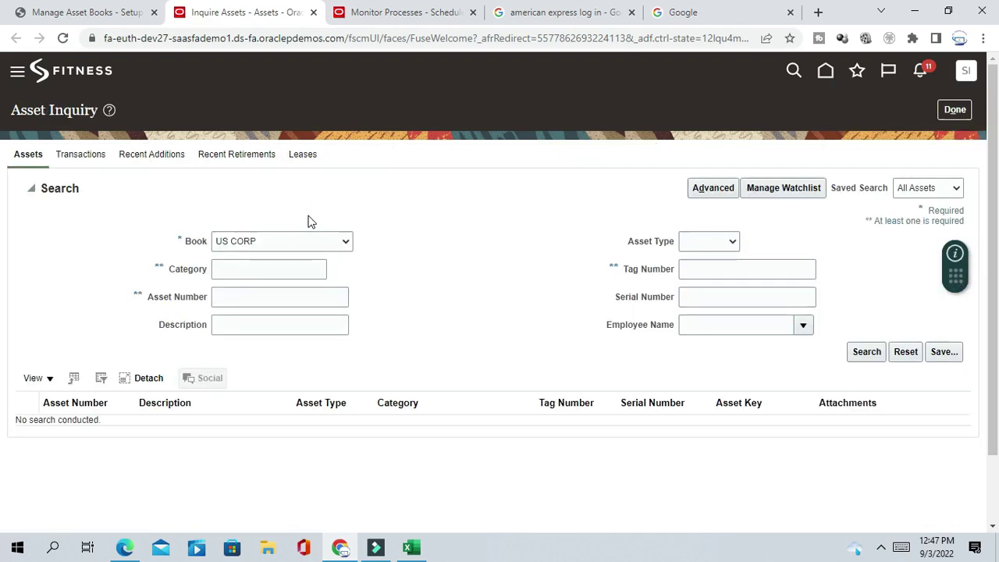
pyautogui.click(252, 295)
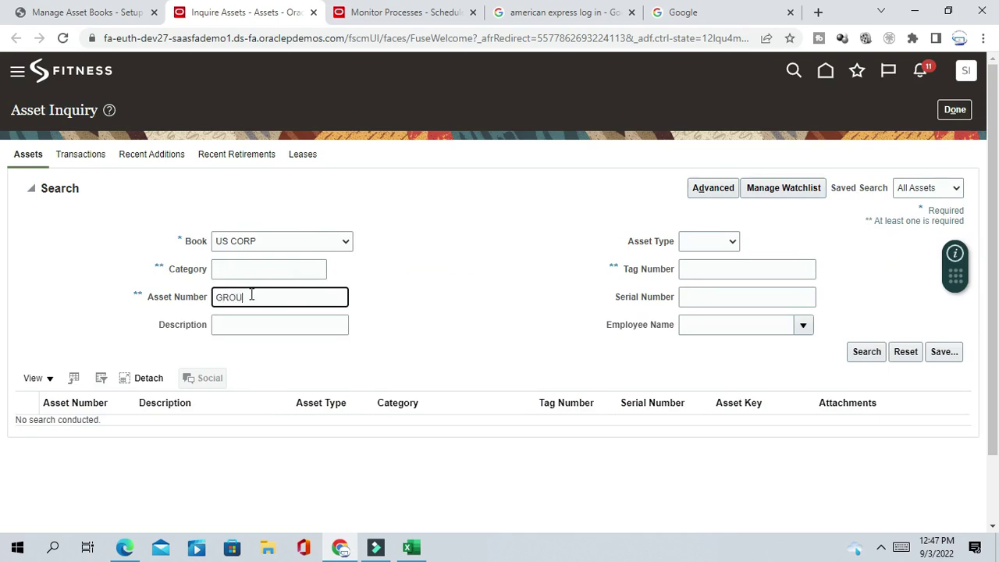
pyautogui.click(868, 352)
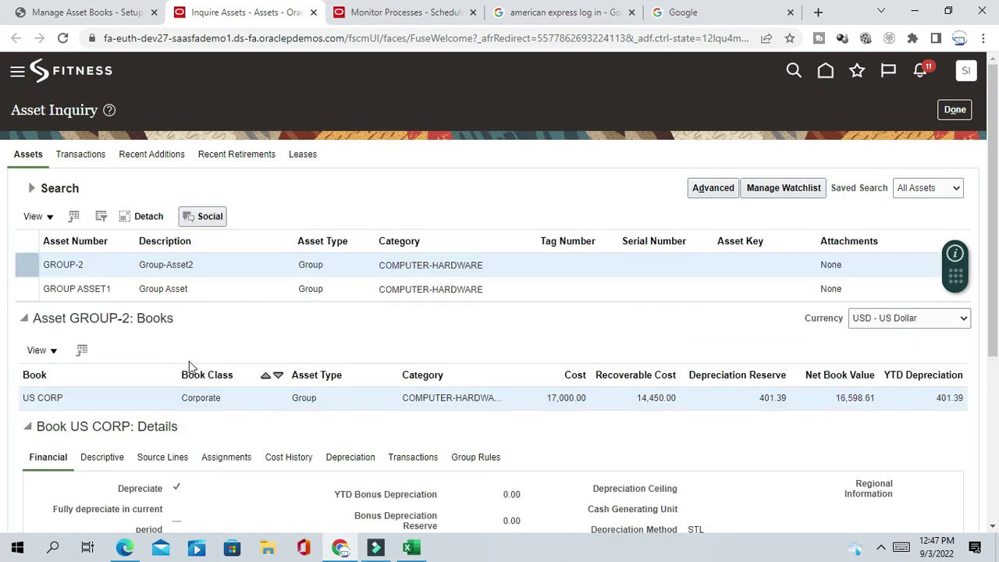
# Examine GROUP-2's depreciation details for JUN-22 and its net book value in book US CORP
pyautogui.click(101, 264)
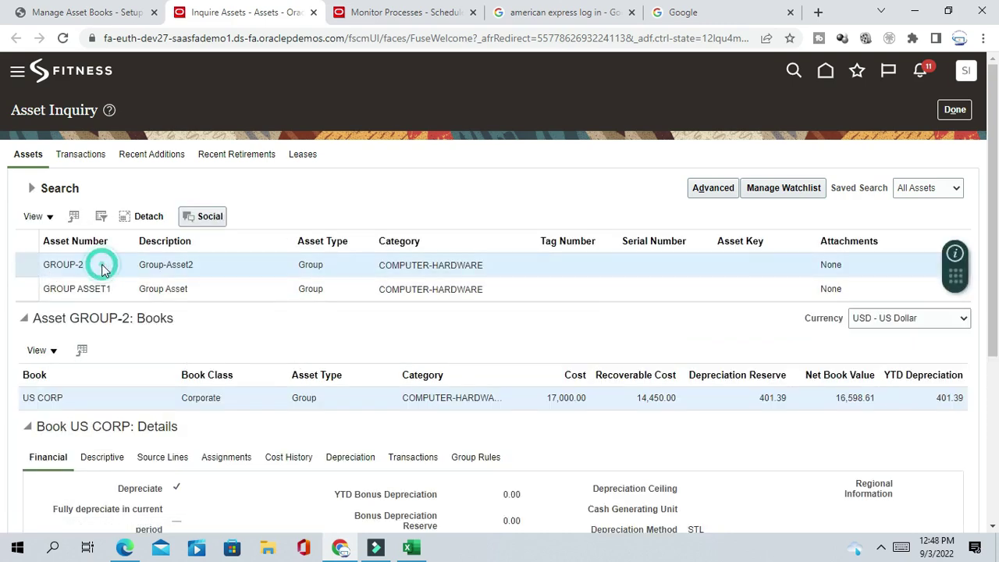
pyautogui.moveTo(996, 164); pyautogui.dragTo(996, 342)
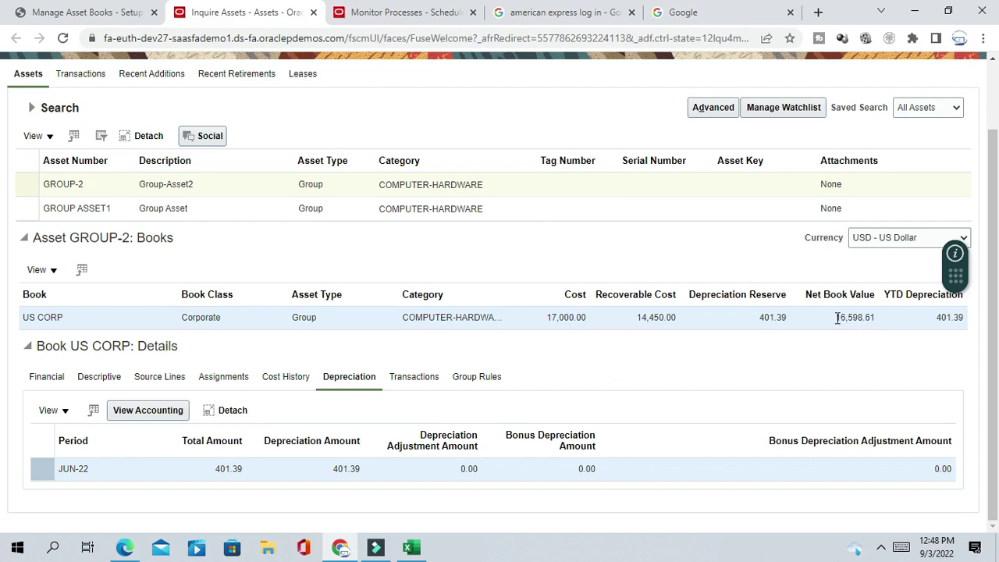
pyautogui.moveTo(836, 317); pyautogui.dragTo(882, 320)
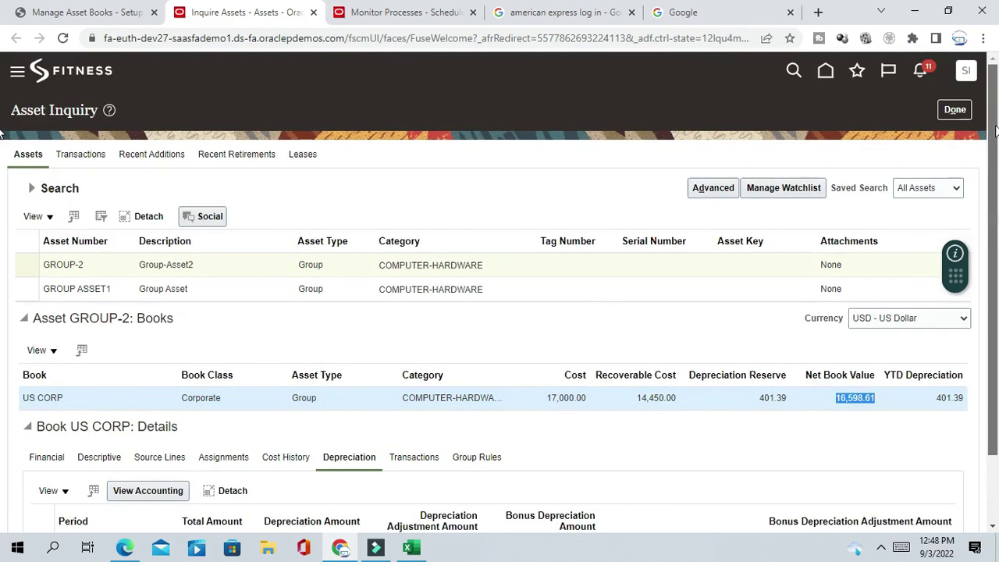
pyautogui.scroll(1, 996, 223)
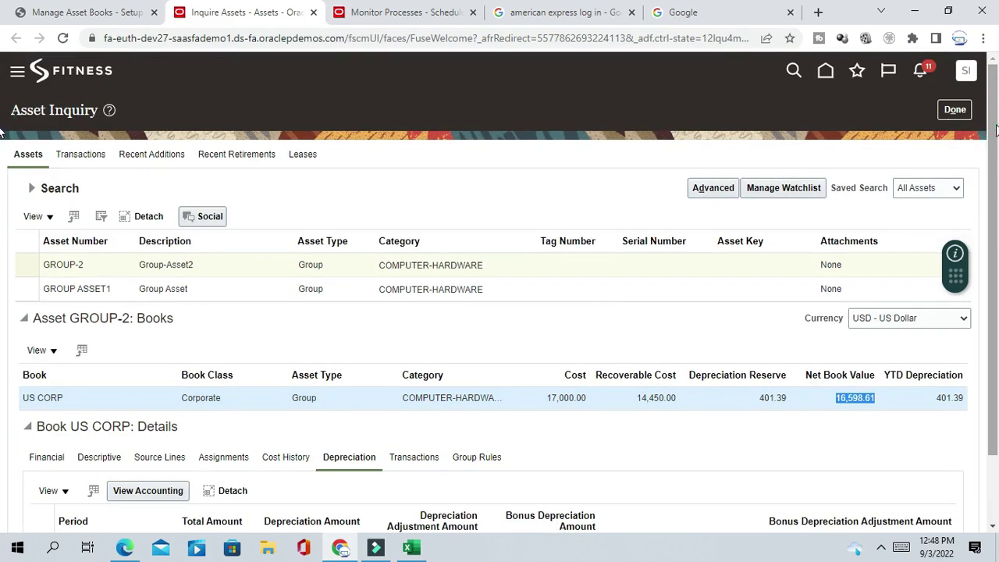